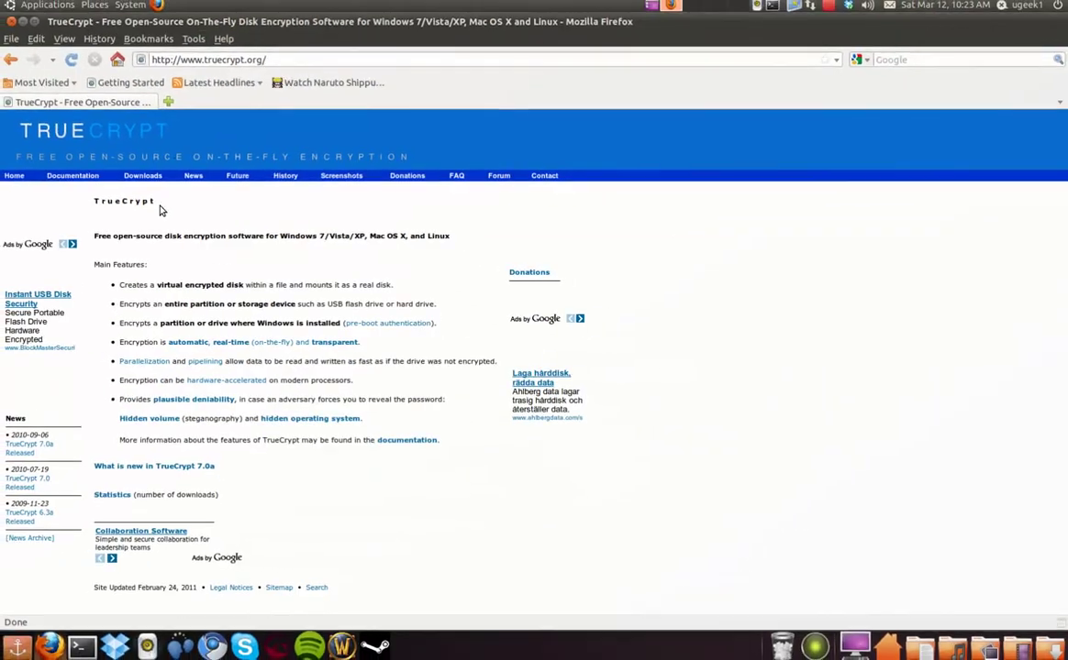
# - Choose the Standard 32-bit (x86) Linux package on truecrypt.org's Downloads page, then close Firefox
pyautogui.click(142, 175)
pyautogui.scroll(-2, 204, 467)
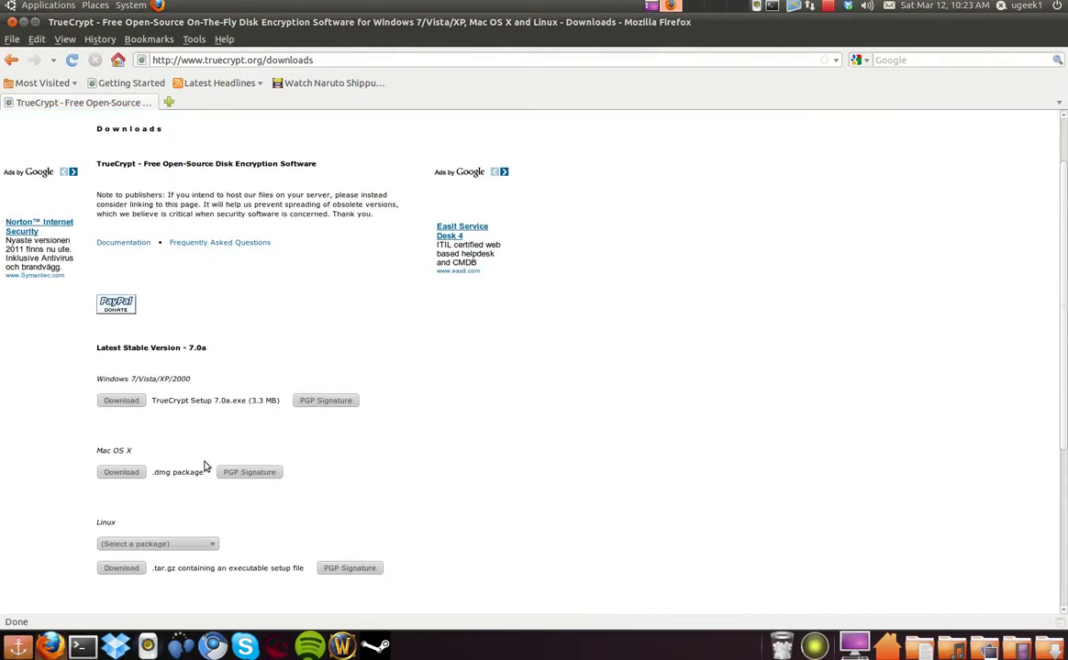
pyautogui.click(118, 545)
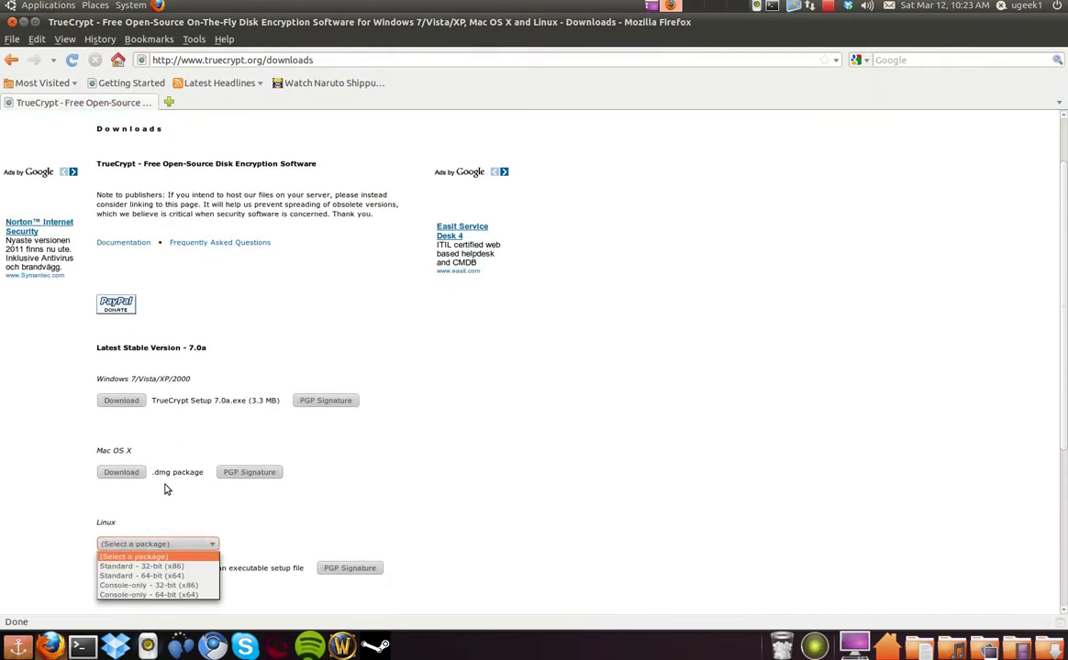
pyautogui.click(153, 446)
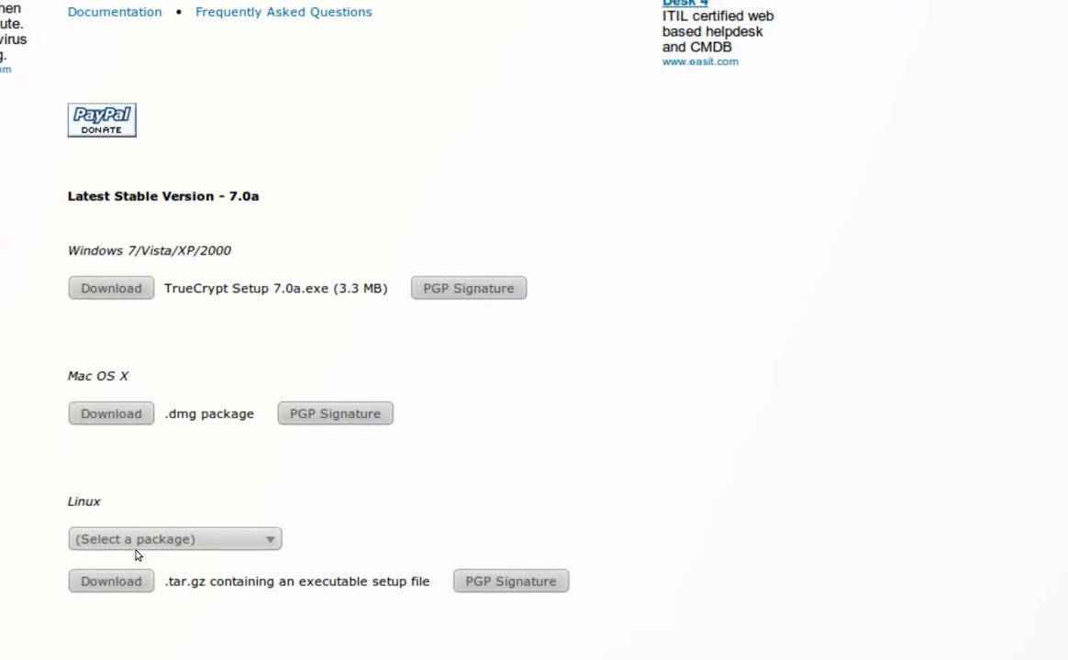
pyautogui.click(151, 530)
pyautogui.click(170, 566)
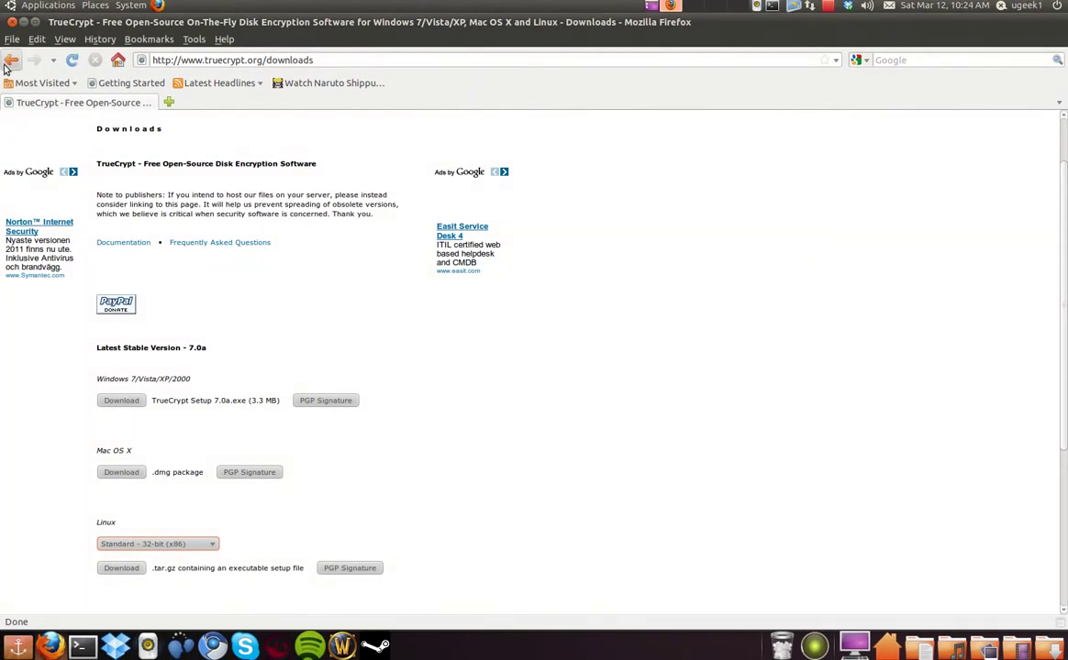
pyautogui.click(11, 21)
# - Allow truecrypt-7.0a-setup-x86 in Downloads to execute as a program, then close Nautilus
pyautogui.click(96, 6)
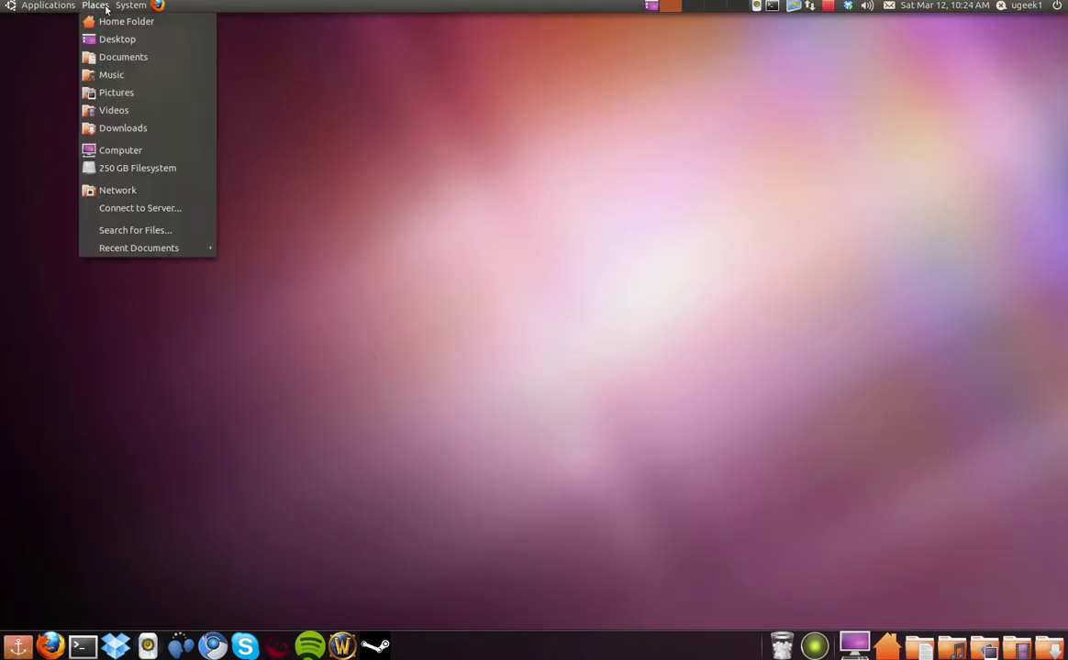
pyautogui.click(142, 131)
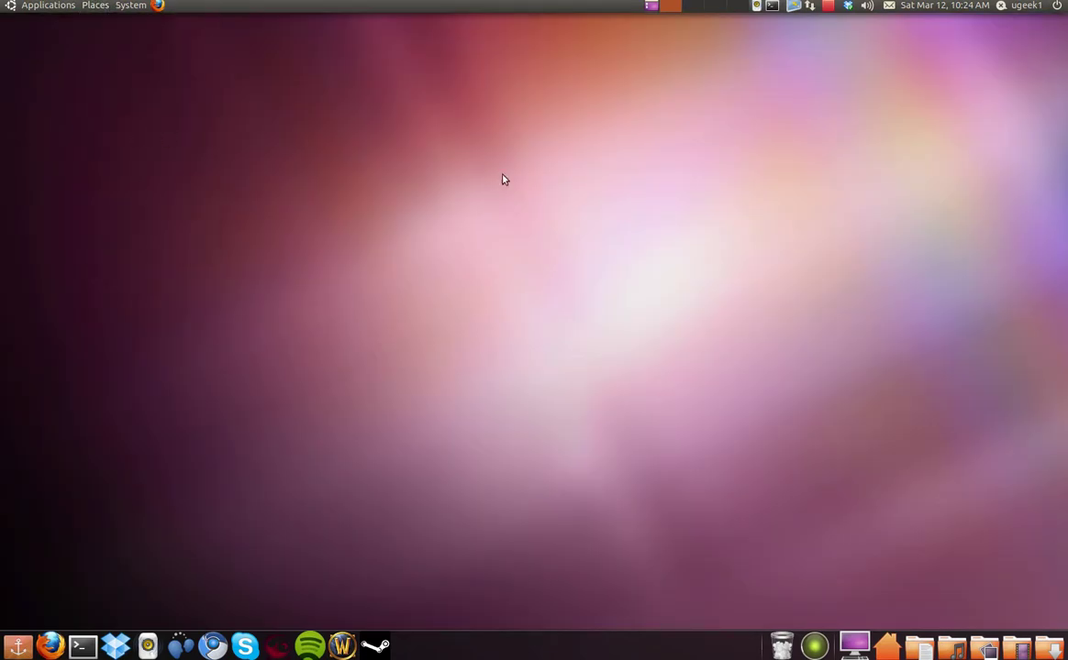
pyautogui.rightClick(444, 453)
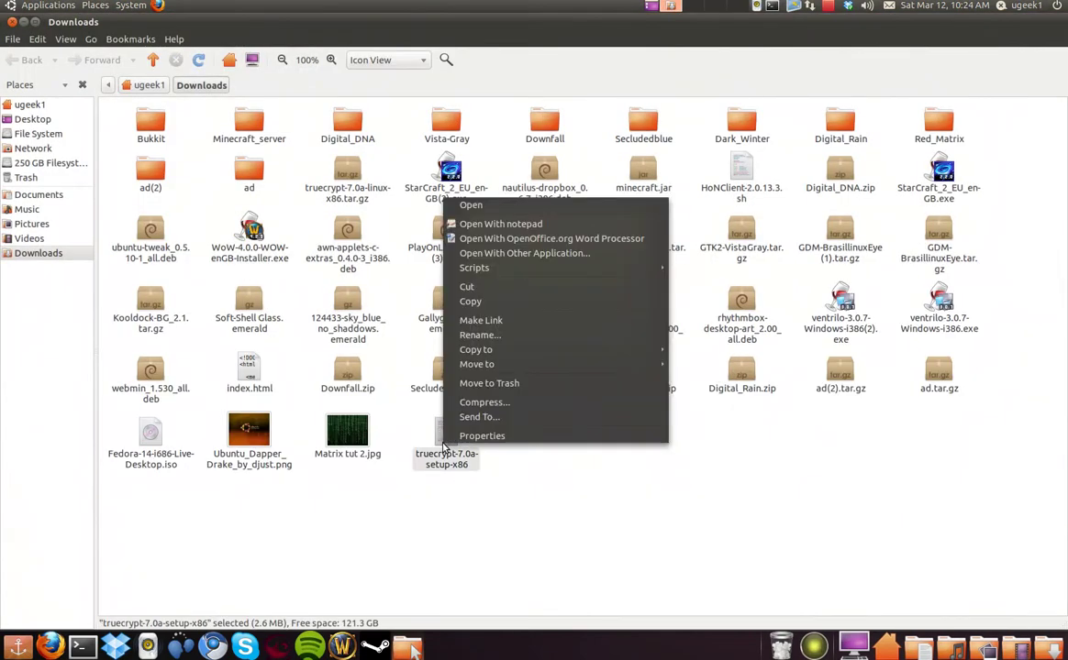
pyautogui.click(456, 404)
pyautogui.click(530, 212)
pyautogui.click(492, 382)
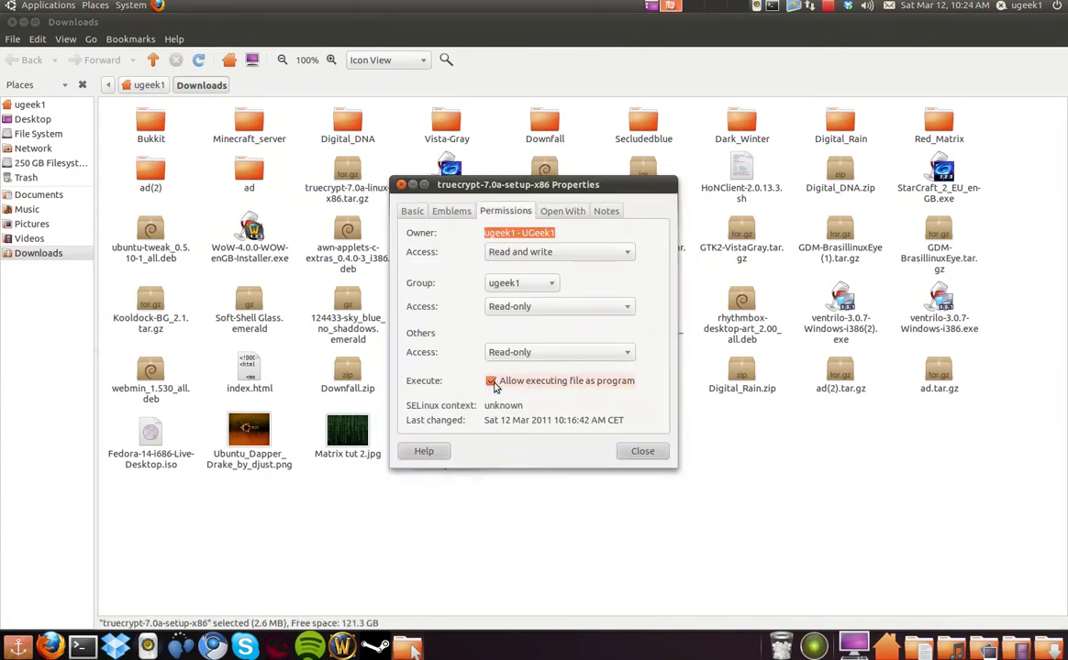
pyautogui.click(637, 451)
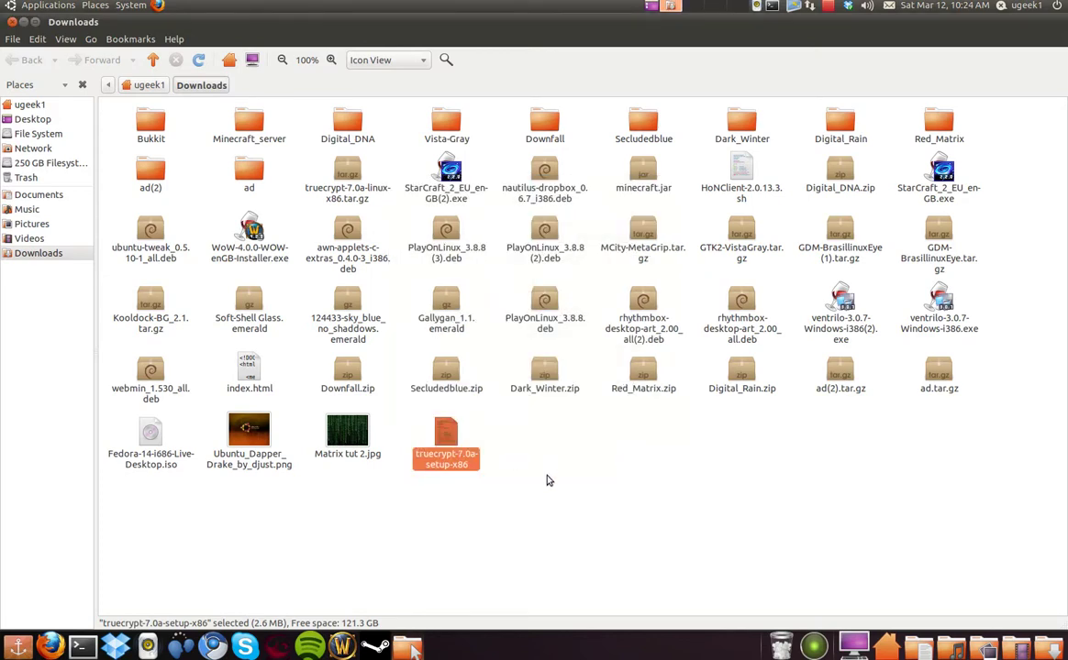
pyautogui.click(11, 23)
# - Launch TrueCrypt from Applications > Accessories
pyautogui.click(28, 6)
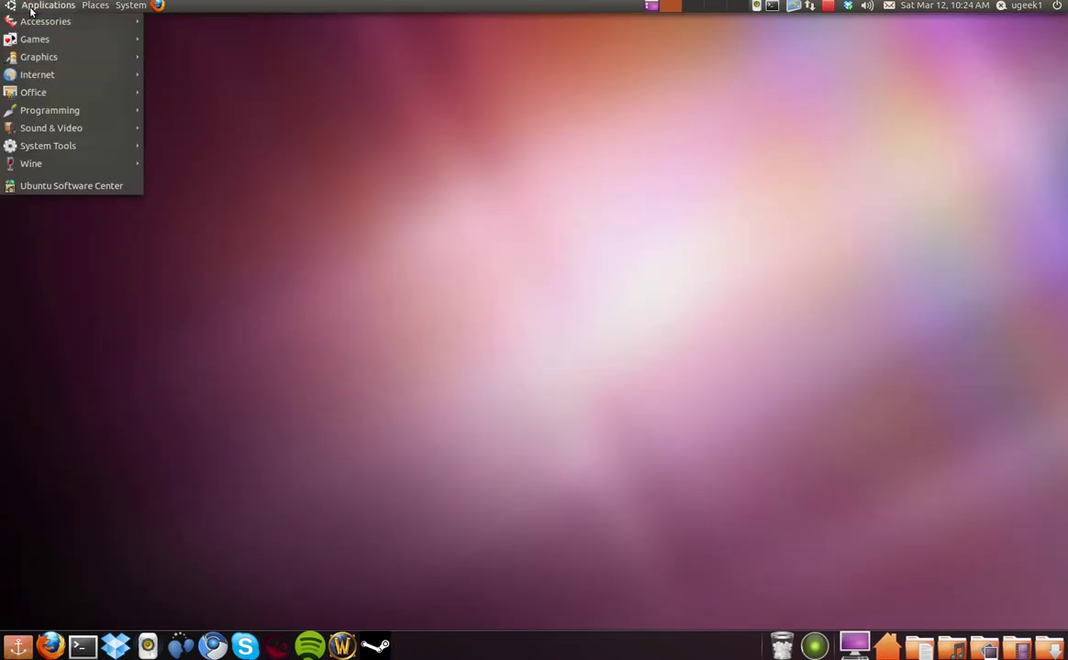
pyautogui.moveTo(68, 23)
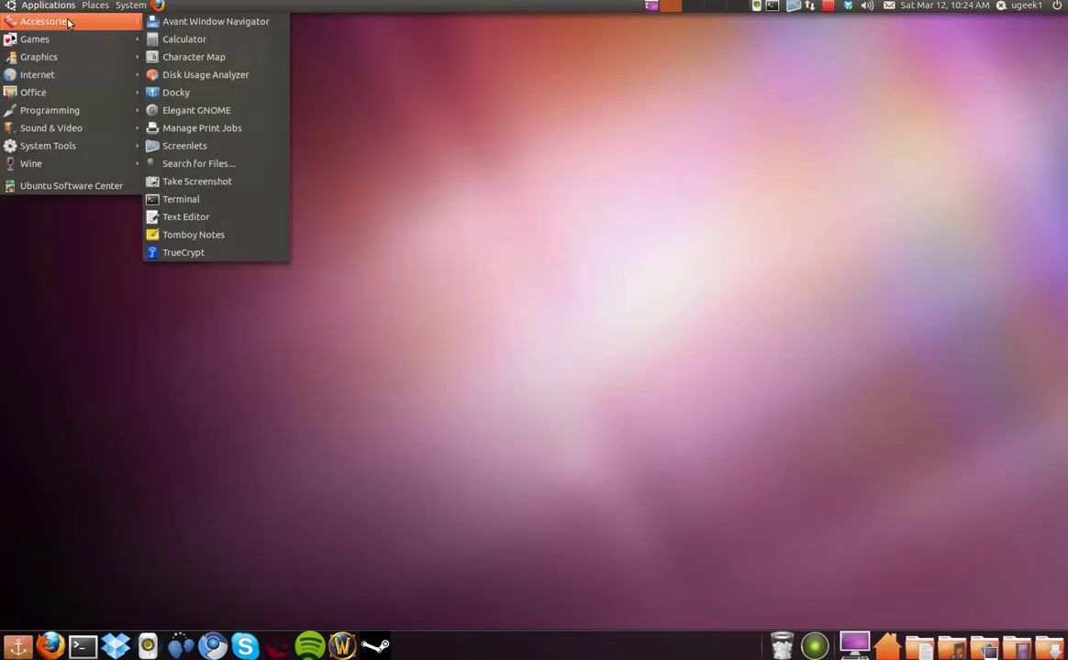
pyautogui.click(237, 253)
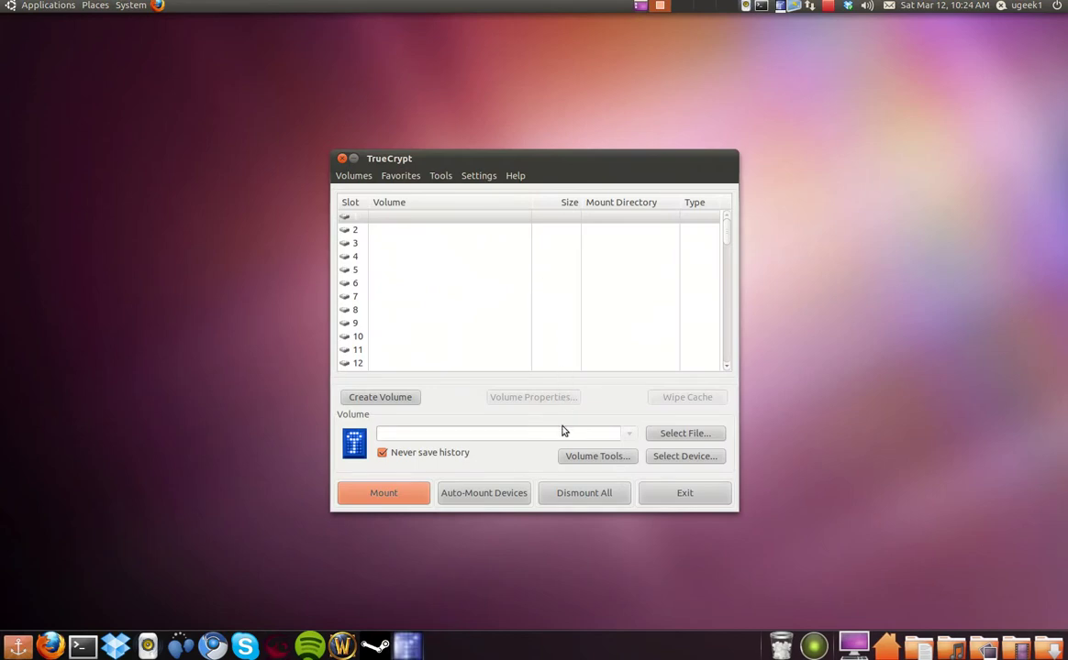
# - Start a new standard TrueCrypt volume as an encrypted file container
pyautogui.click(372, 398)
pyautogui.click(675, 463)
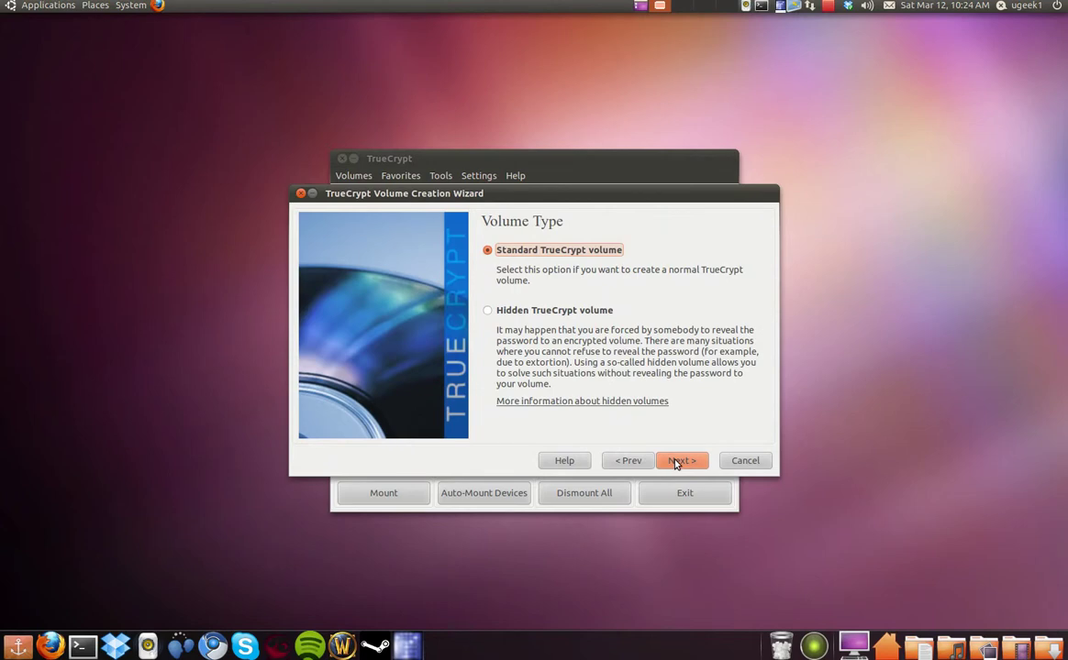
pyautogui.click(679, 464)
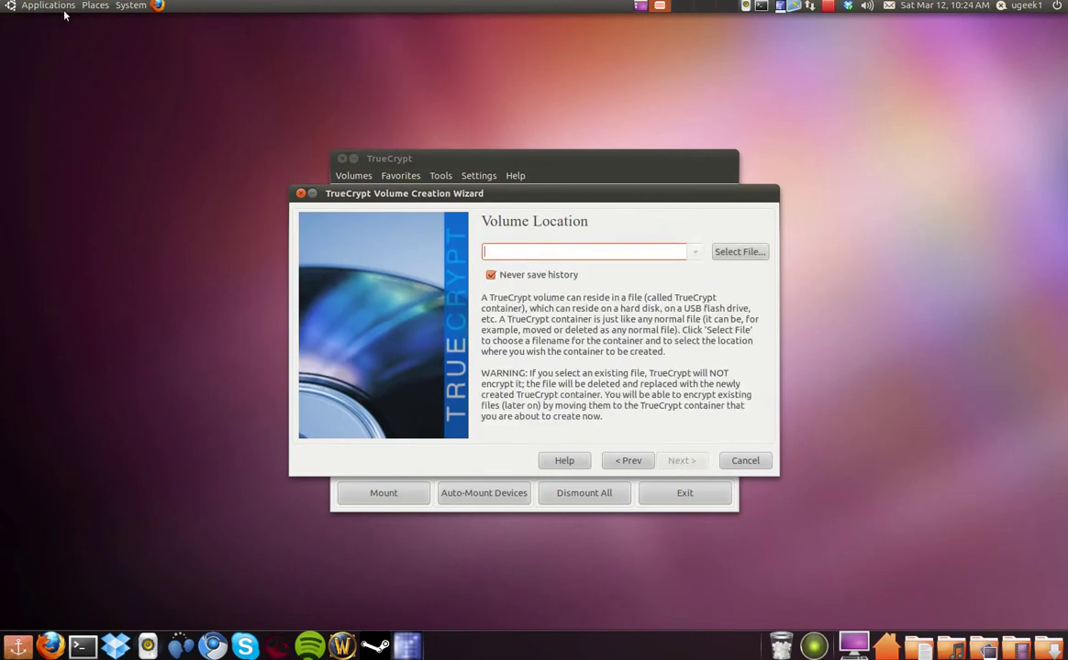
pyautogui.click(94, 6)
# - Open the Truecrypt folder in the home folder and create an empty new file there
pyautogui.click(126, 21)
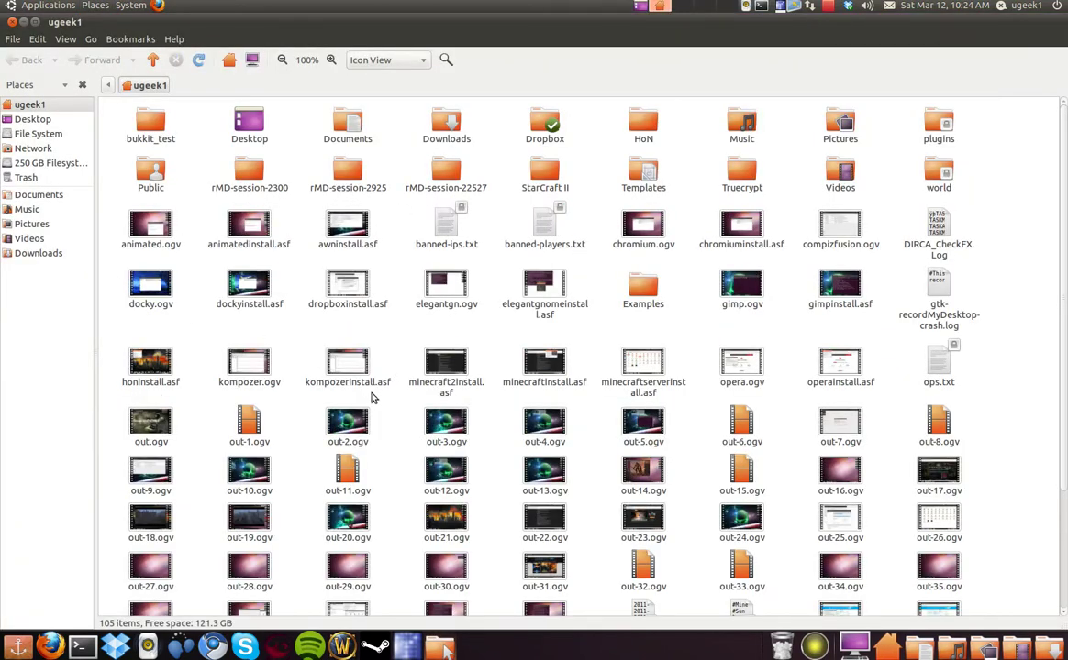
pyautogui.doubleClick(742, 174)
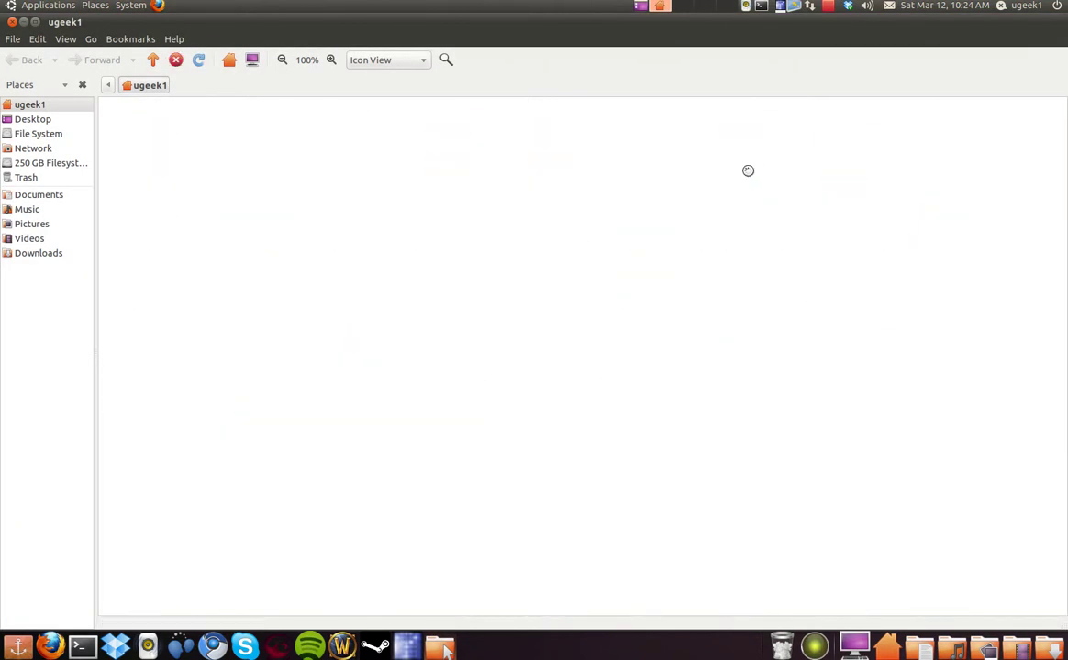
pyautogui.rightClick(201, 201)
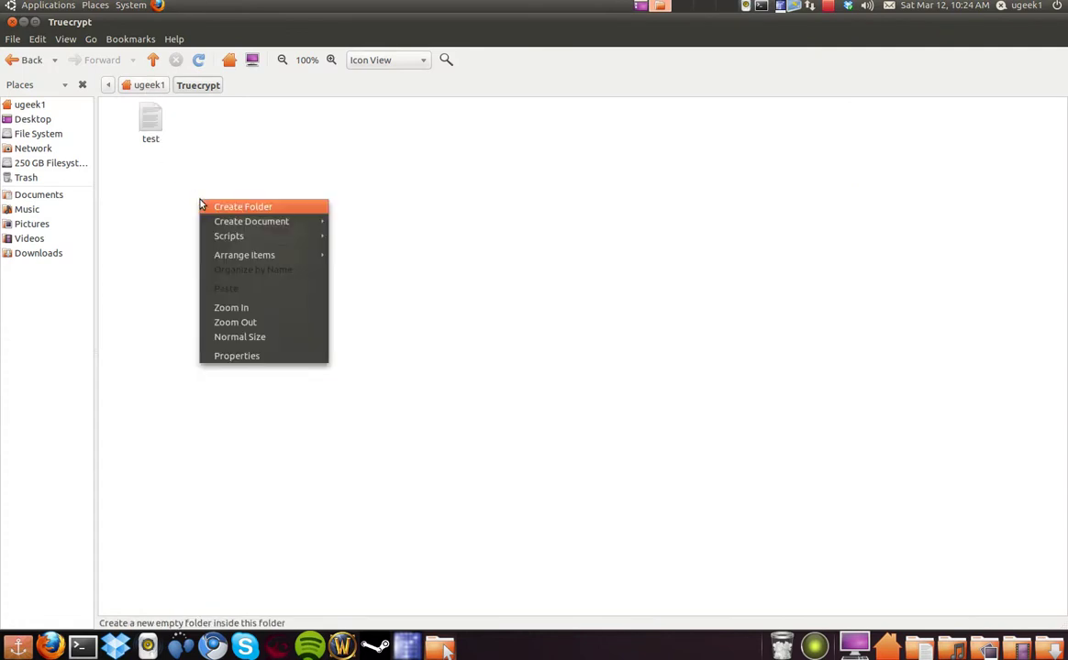
pyautogui.moveTo(266, 221)
pyautogui.click(392, 242)
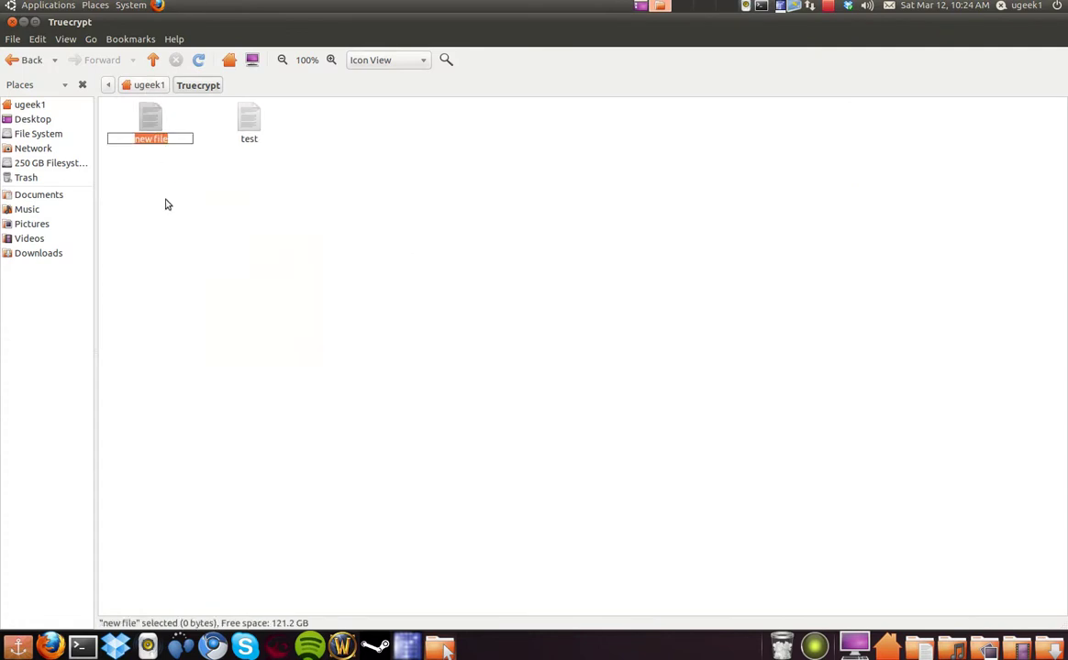
pyautogui.click(168, 198)
# - Delete the new empty file, leaving only test, and close the window
pyautogui.click(147, 112)
pyautogui.press('Delete')
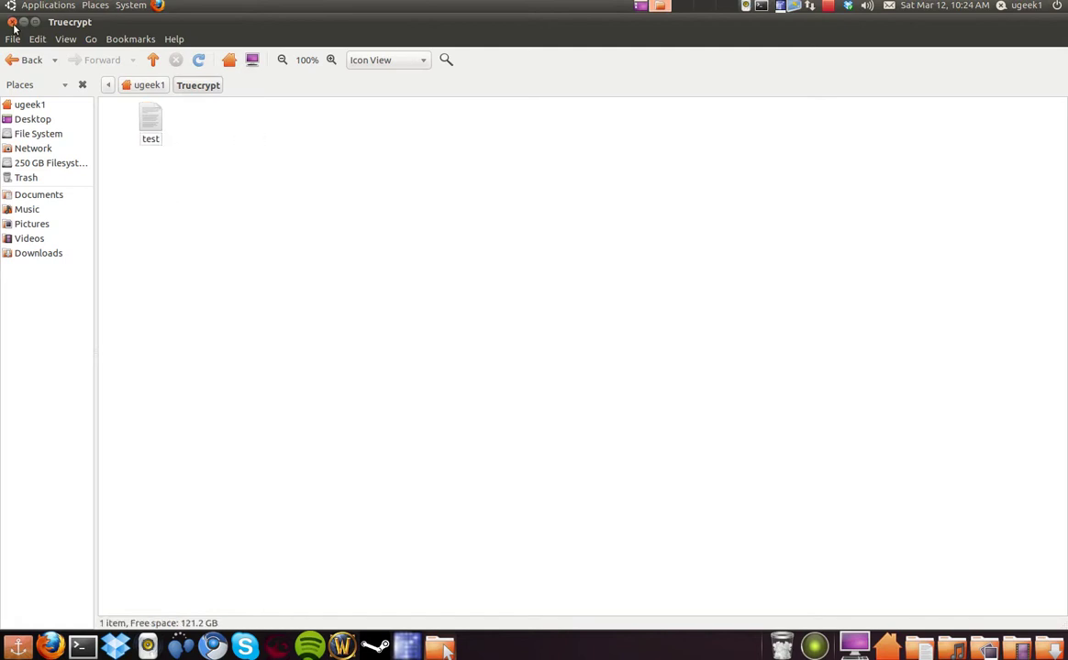
pyautogui.click(12, 23)
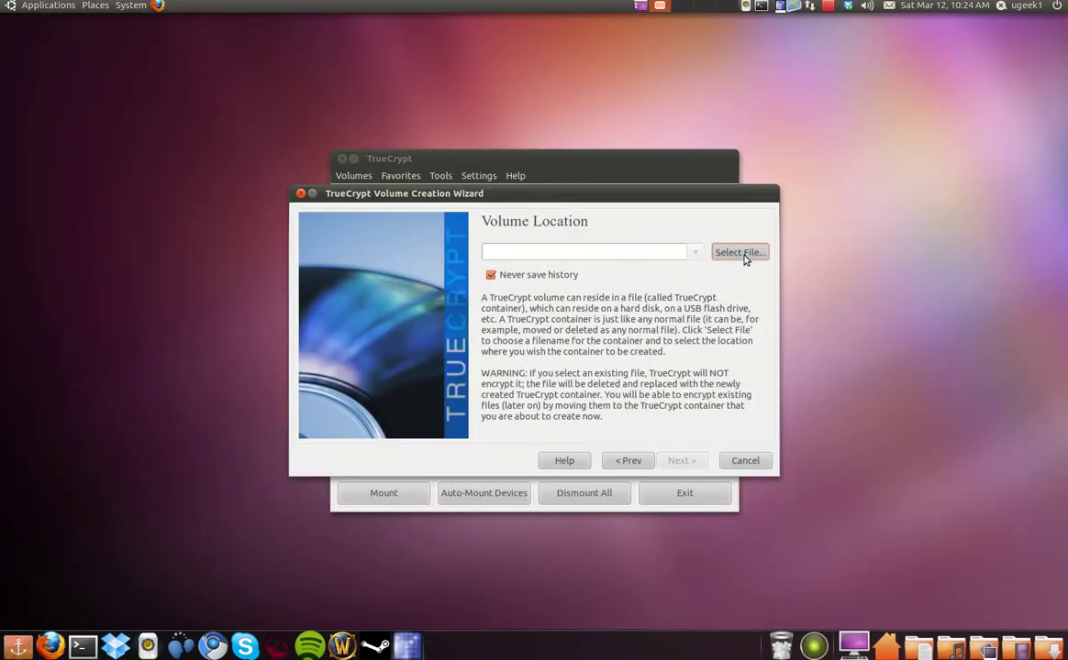
# - Set the volume location to ~/Truecrypt/test, replacing the existing file
pyautogui.click(738, 251)
pyautogui.scroll(-2, 438, 372)
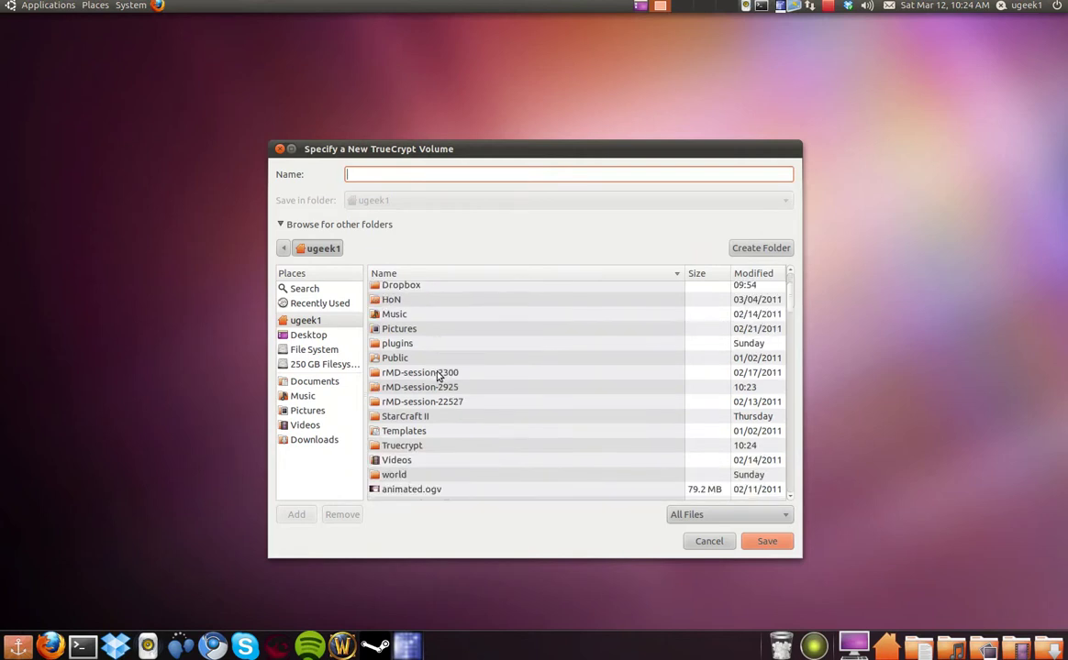
pyautogui.doubleClick(415, 446)
pyautogui.click(394, 290)
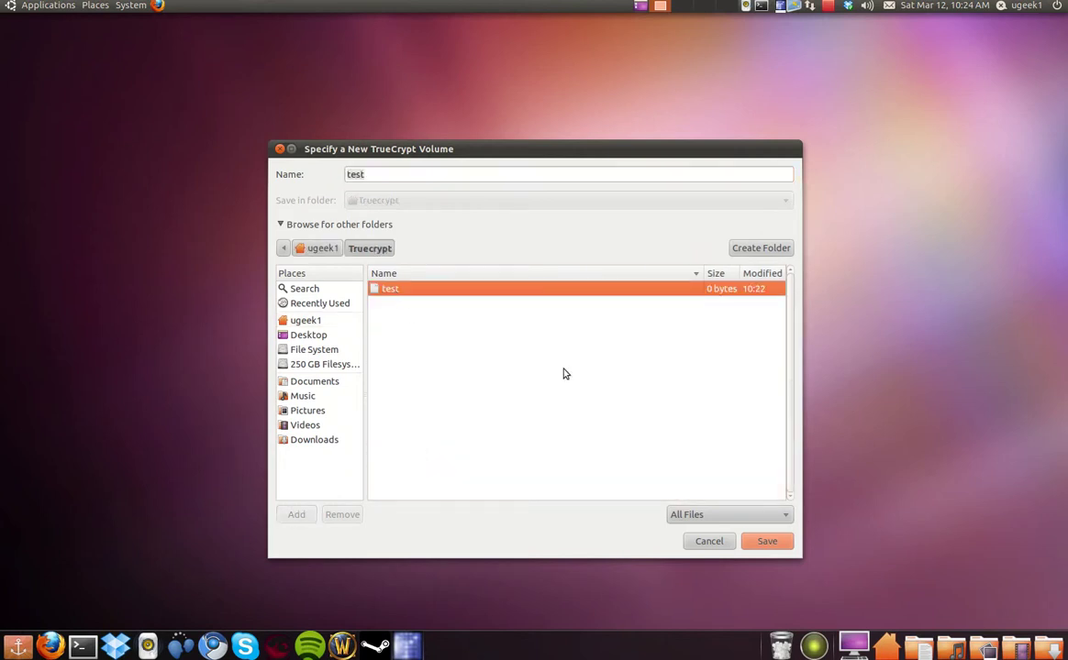
pyautogui.click(765, 541)
pyautogui.click(691, 405)
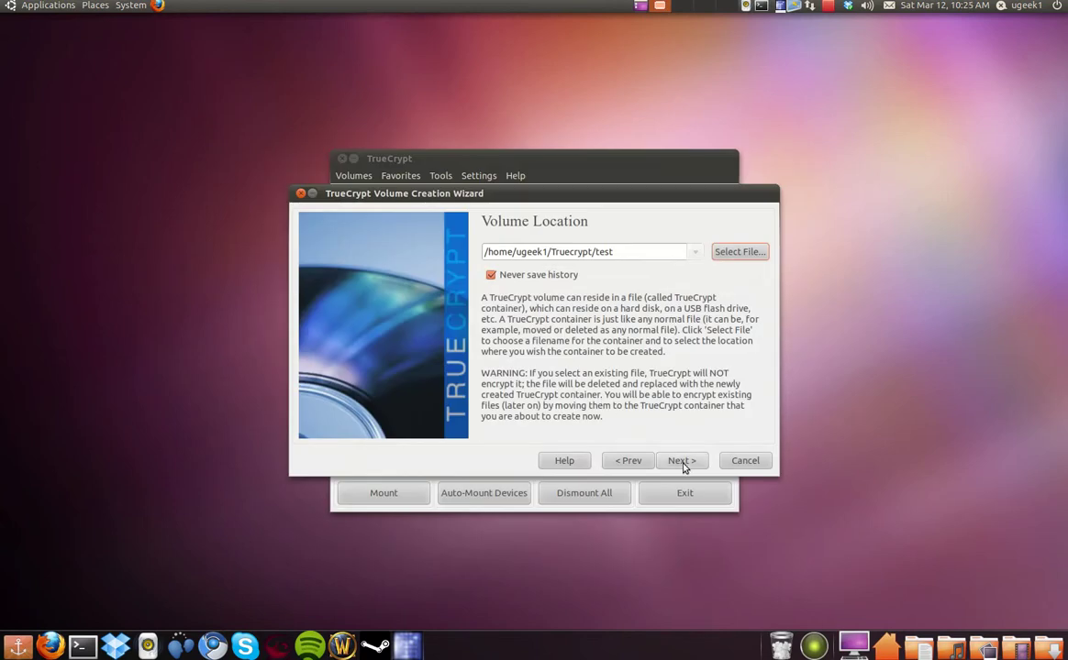
pyautogui.click(681, 461)
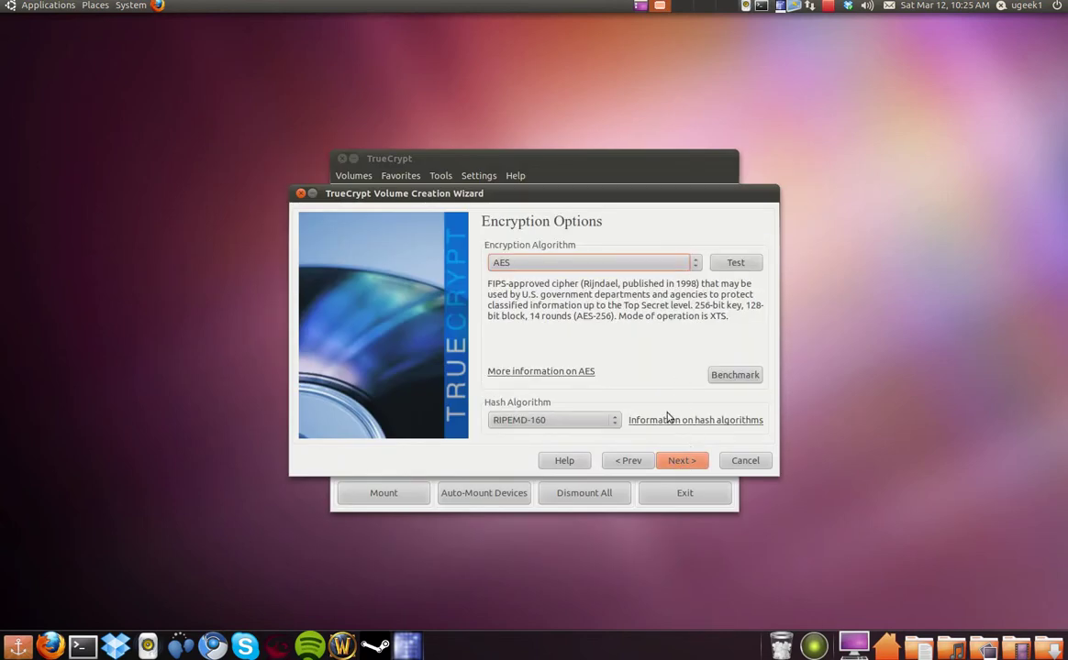
# - Keep AES with RIPEMD-160 and set the volume size to 1 GB
pyautogui.click(678, 460)
pyautogui.click(606, 255)
pyautogui.click(606, 267)
pyautogui.click(574, 256)
pyautogui.write('1')
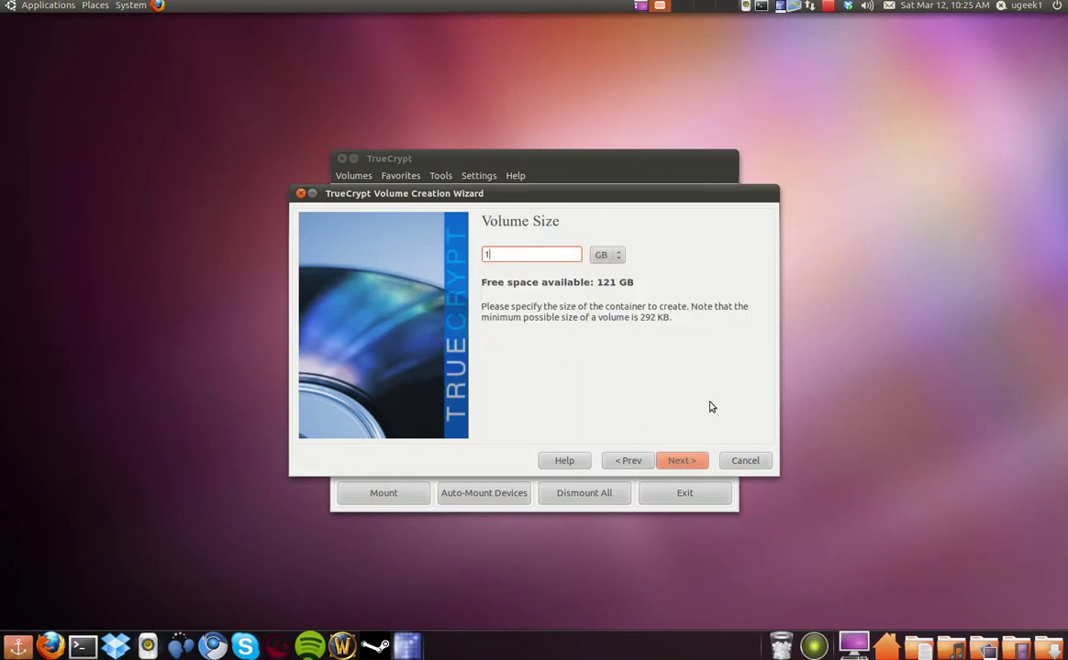
pyautogui.click(681, 462)
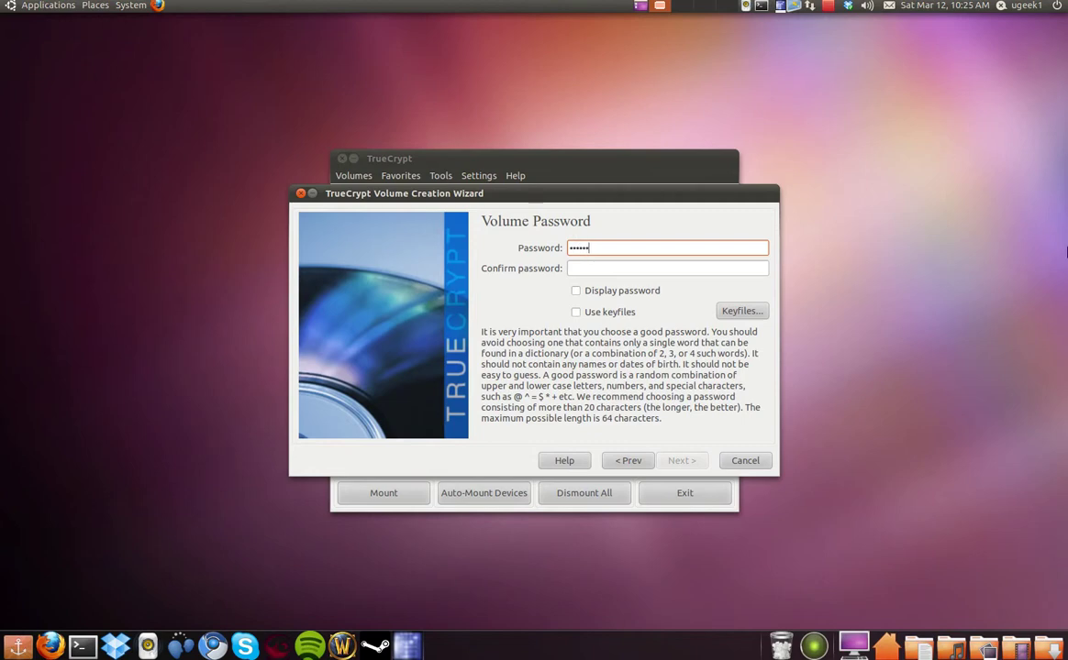
# - Confirm the volume password and accept it despite the short-password warning
pyautogui.press('Tab')
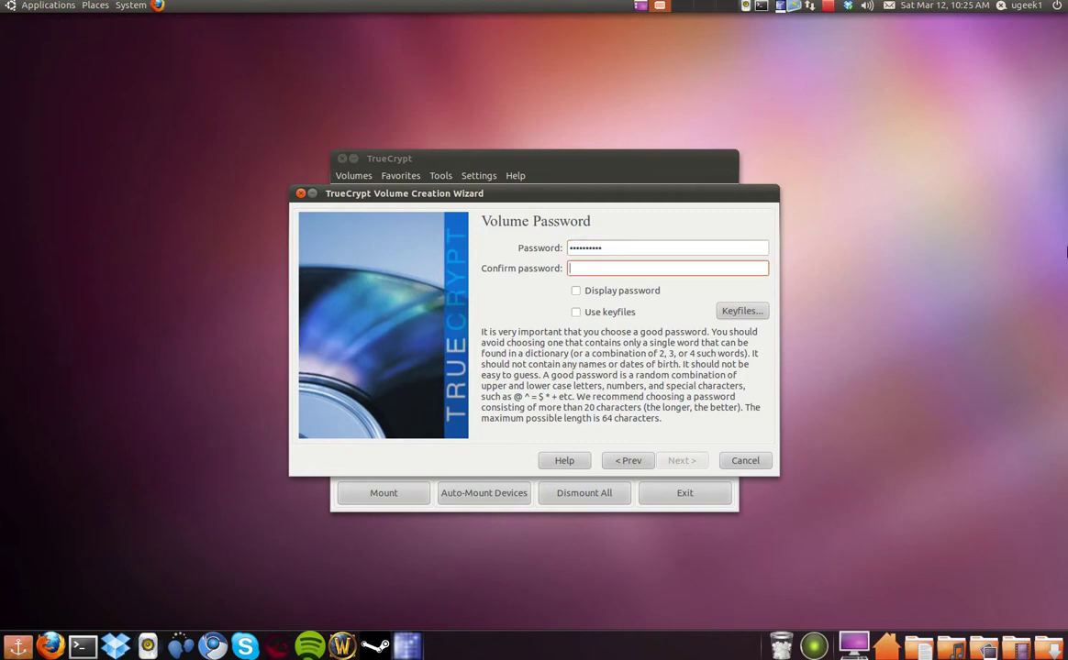
pyautogui.write('1')
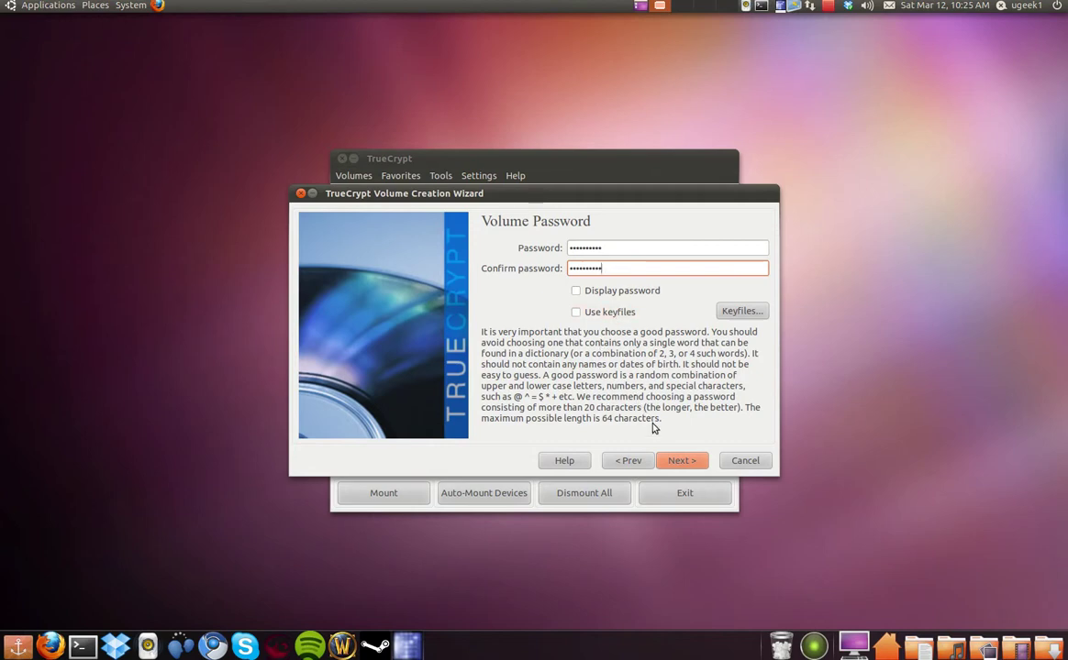
pyautogui.click(676, 461)
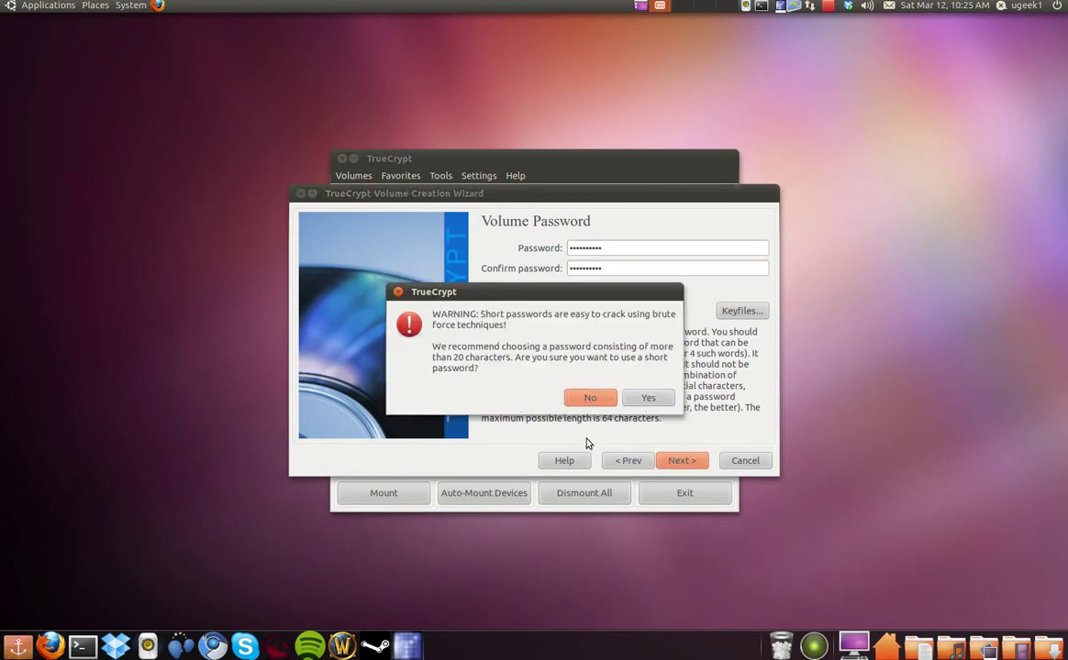
pyautogui.click(652, 400)
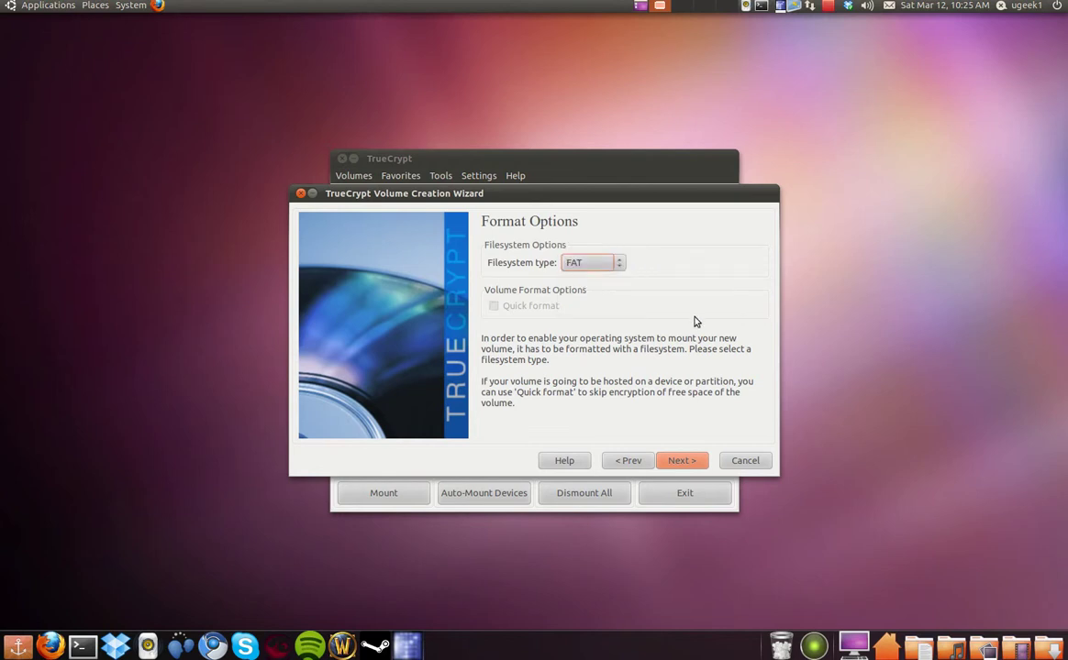
# - Format the test container with FAT, overwriting the old file, then close the wizard
pyautogui.click(688, 465)
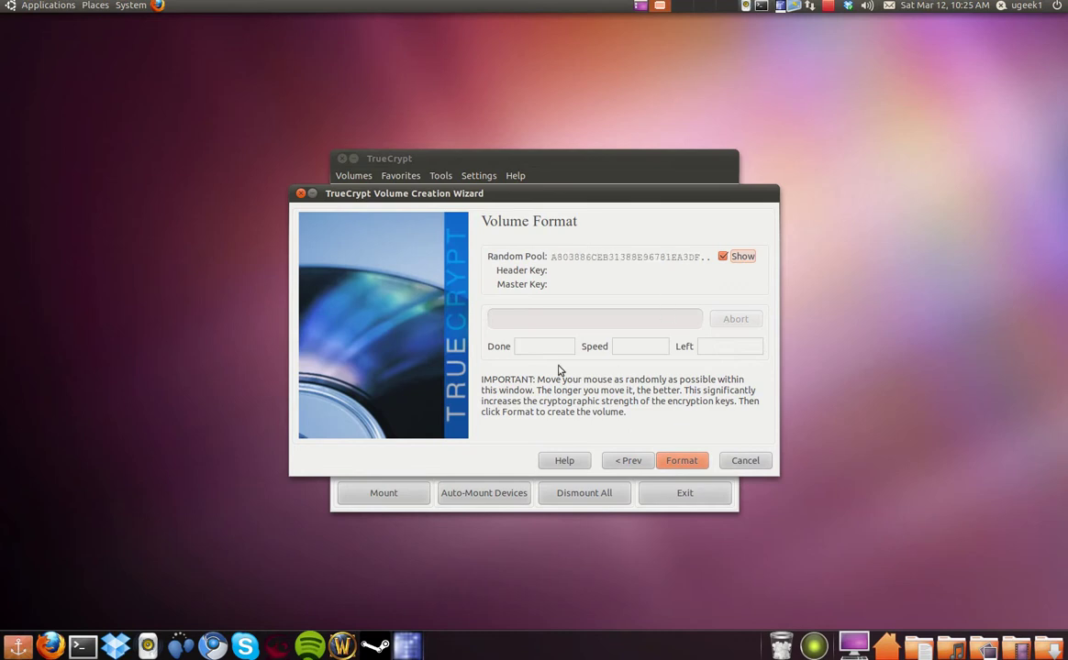
pyautogui.click(681, 461)
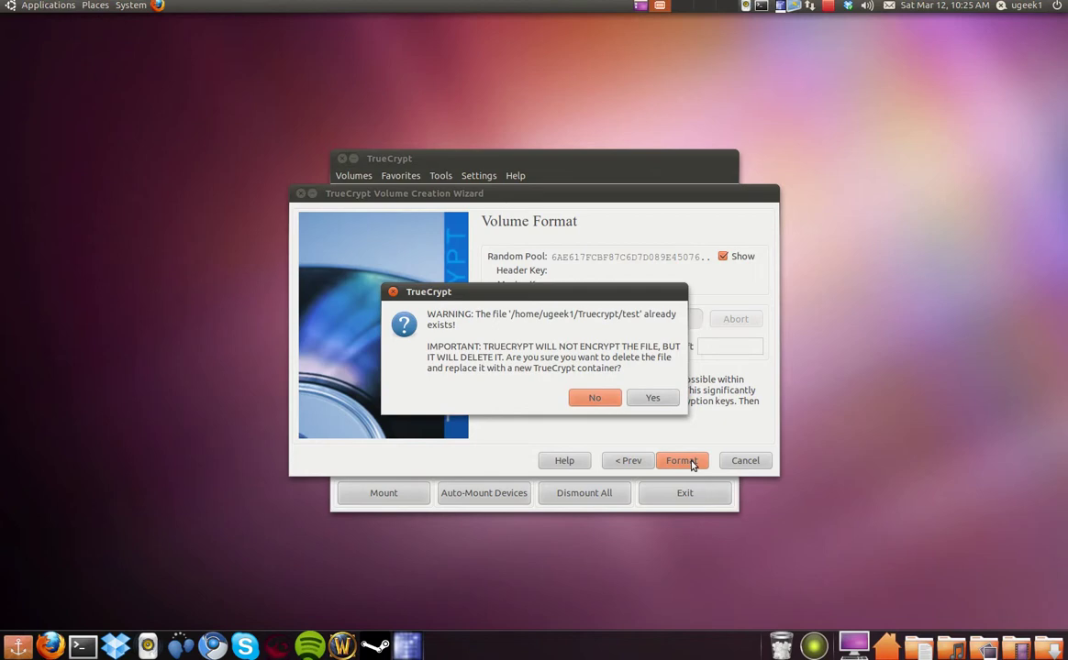
pyautogui.click(657, 402)
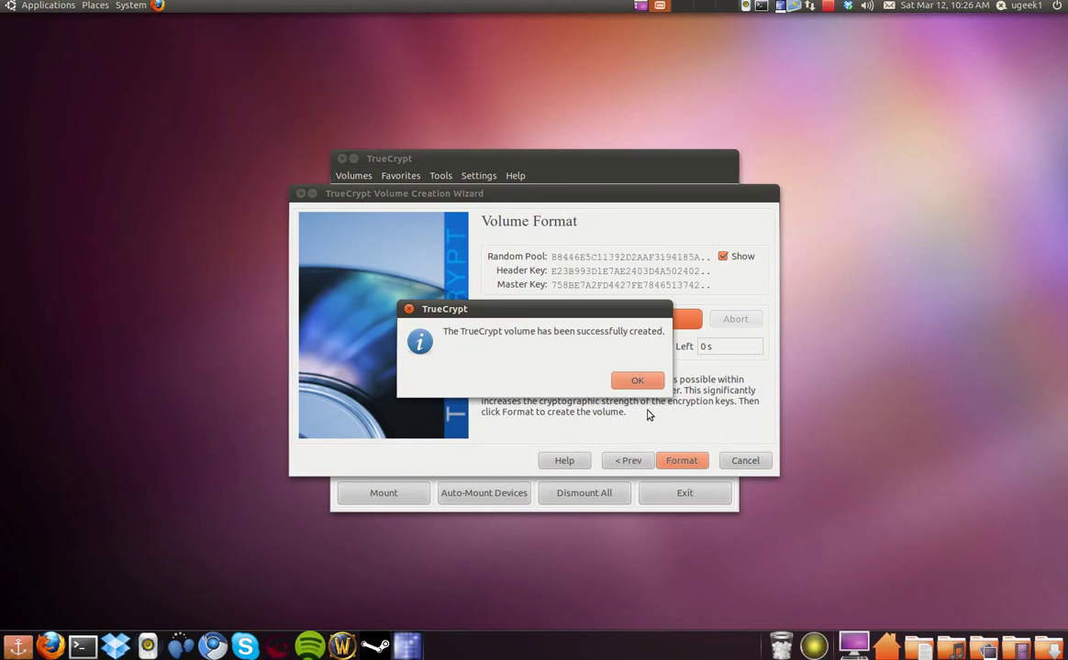
pyautogui.click(639, 380)
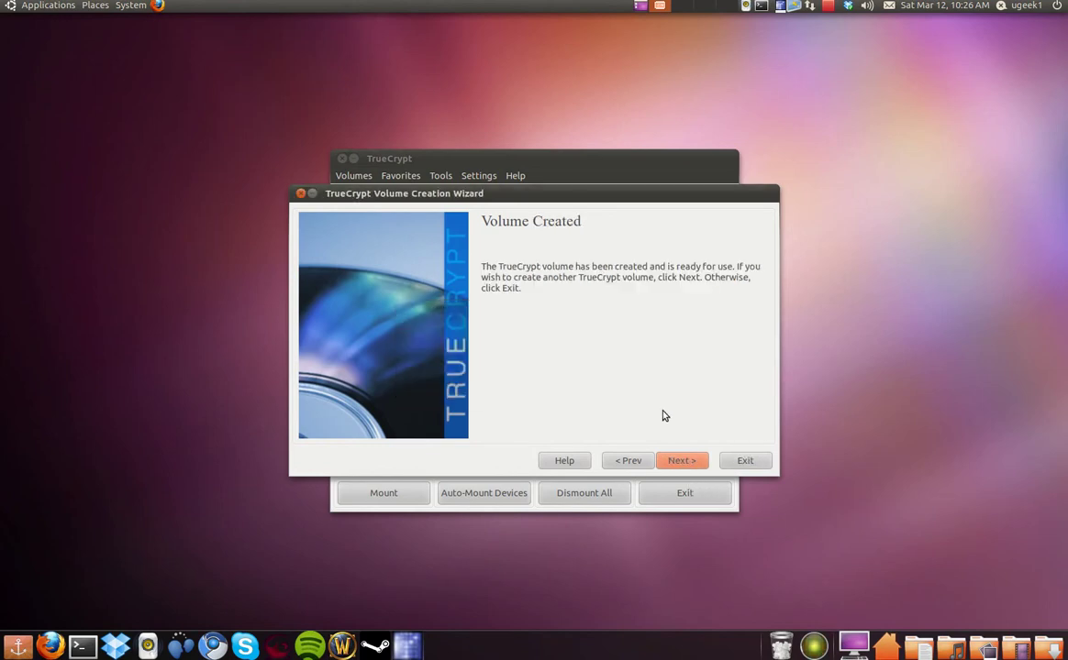
pyautogui.click(683, 462)
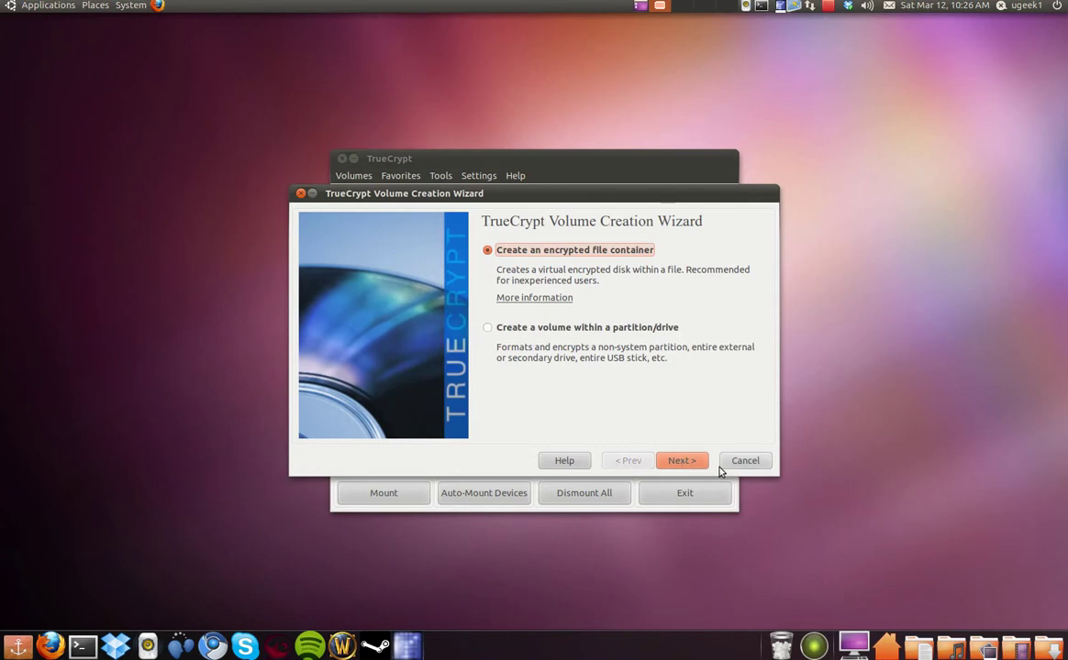
pyautogui.click(765, 466)
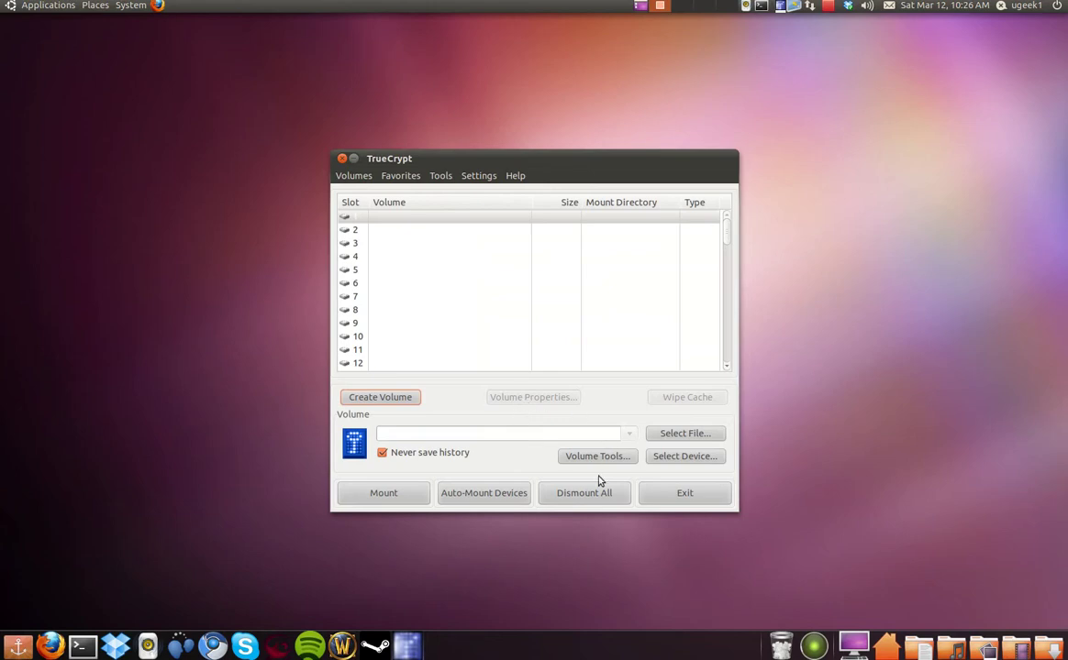
# - Browse to ~/Truecrypt in Nautilus and select the 1.0 GB test file
pyautogui.click(95, 4)
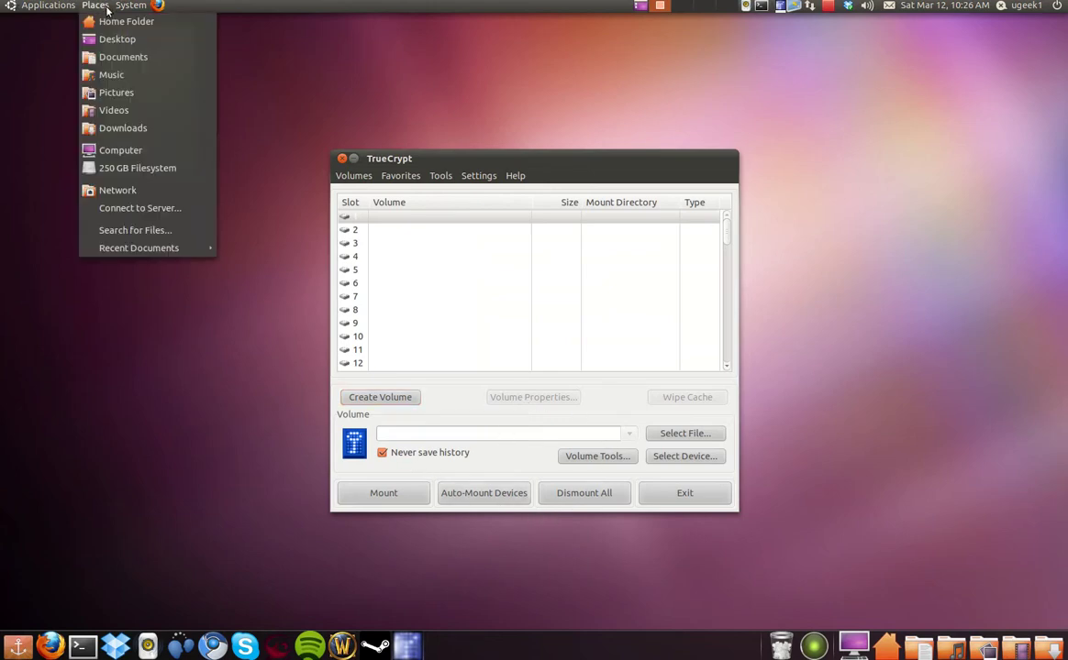
pyautogui.click(101, 19)
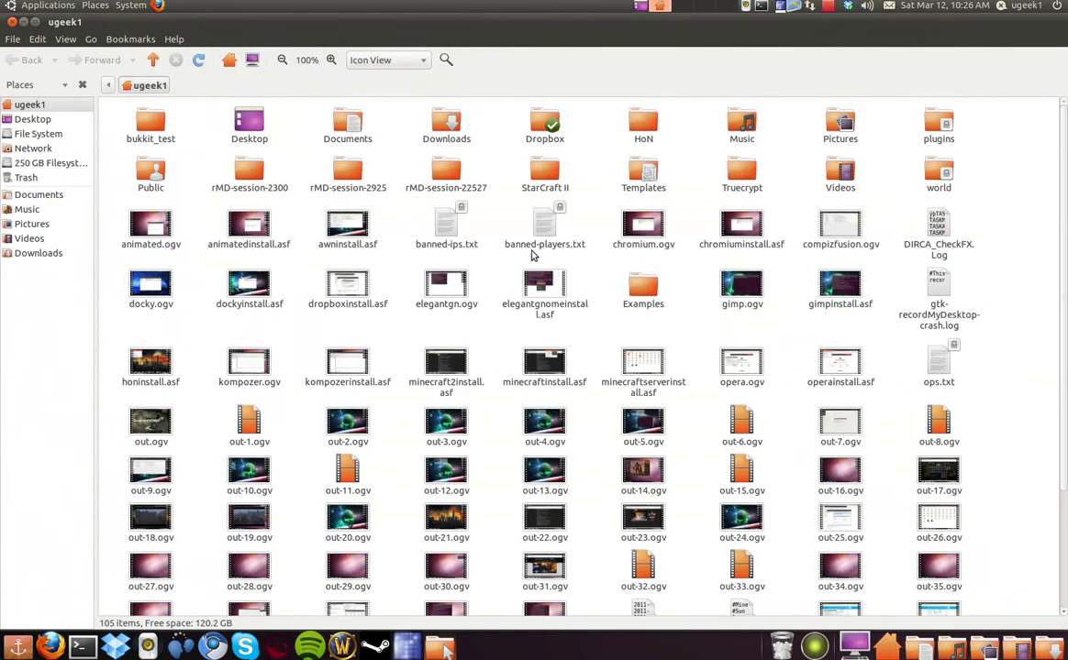
pyautogui.doubleClick(743, 170)
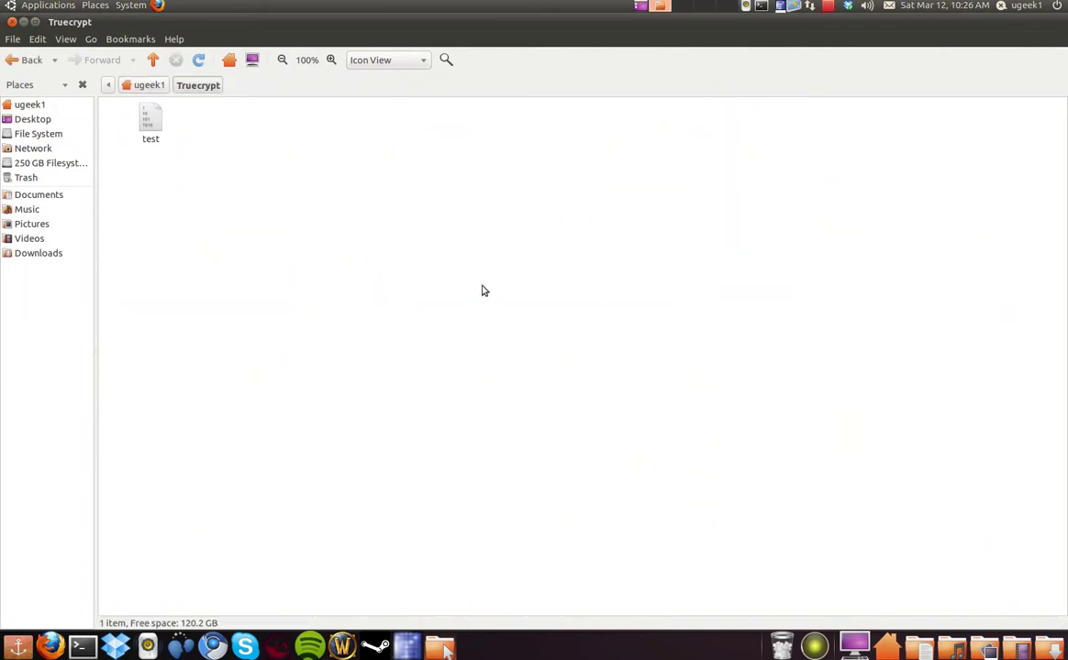
pyautogui.click(149, 122)
pyautogui.click(310, 153)
pyautogui.click(827, 5)
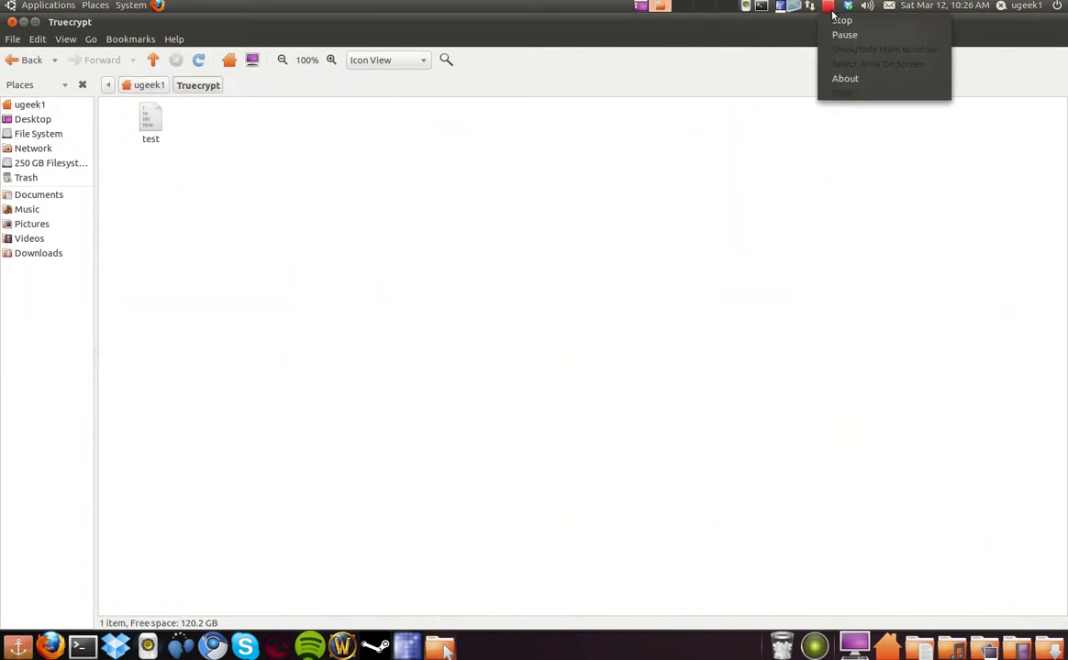
pyautogui.click(841, 35)
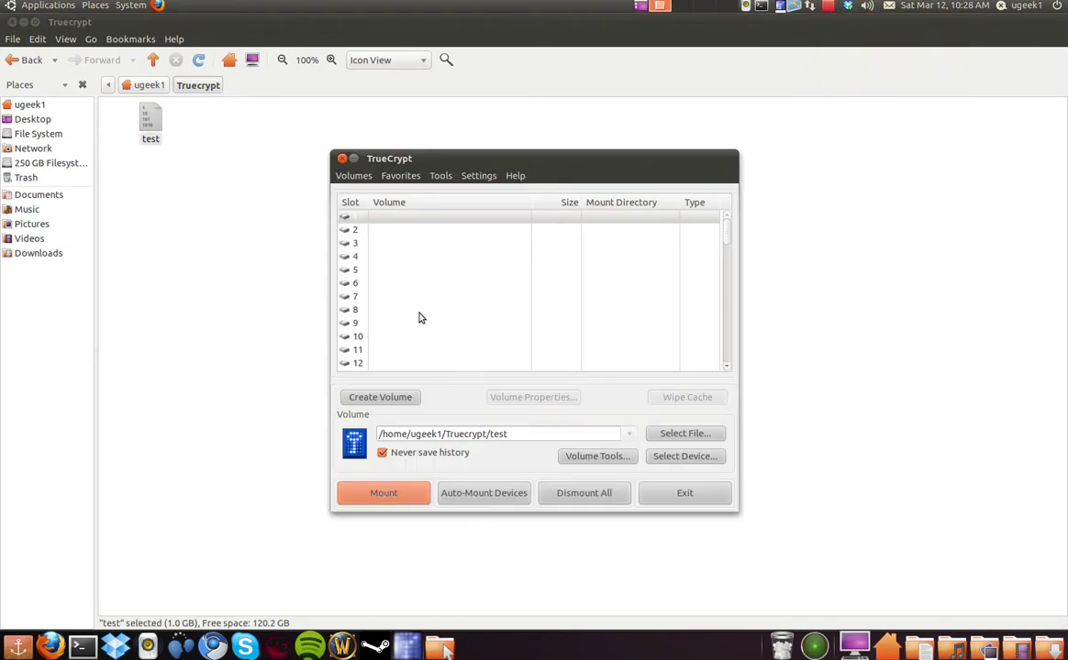
# - Select ~/Truecrypt/test as the volume and mount it in slot 1 with its password
pyautogui.click(383, 495)
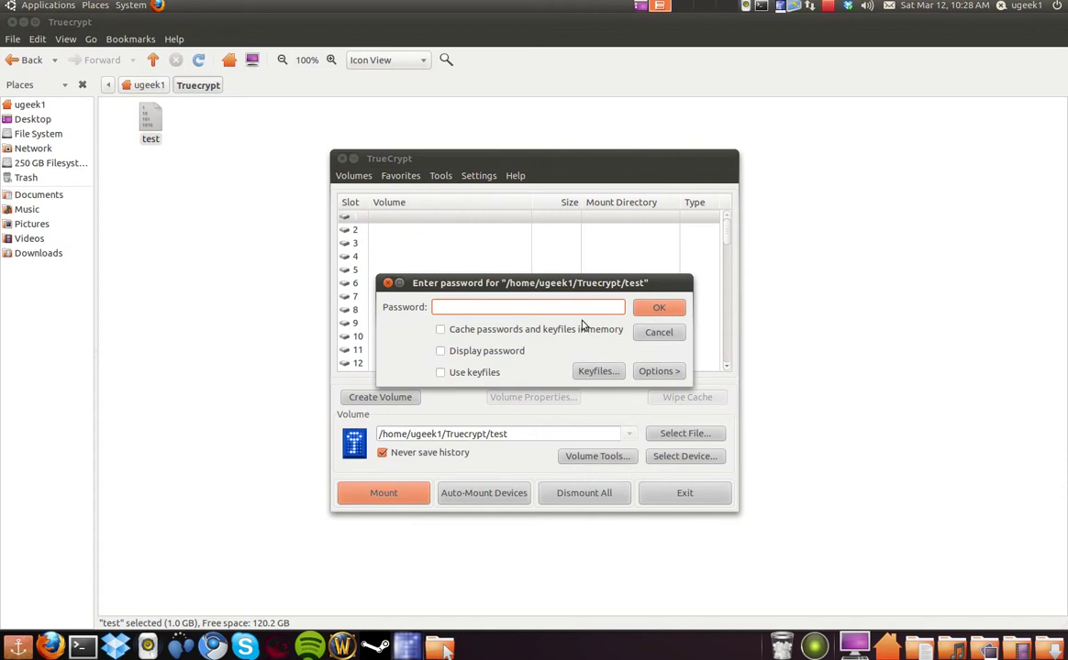
pyautogui.click(668, 334)
pyautogui.click(684, 435)
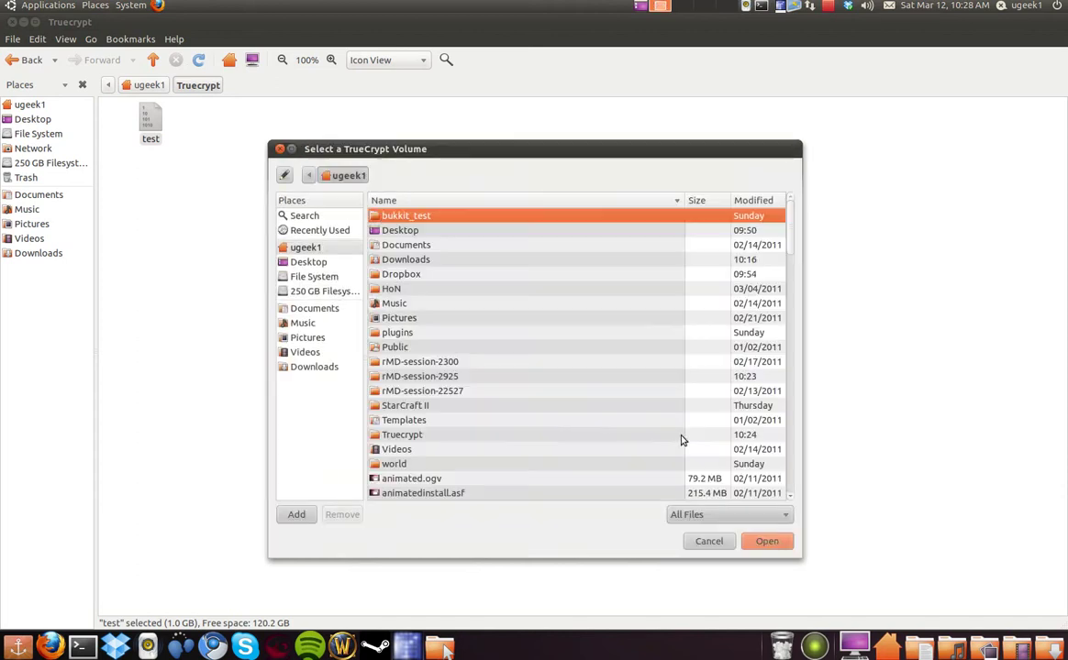
pyautogui.scroll(-1, 440, 385)
pyautogui.doubleClick(409, 397)
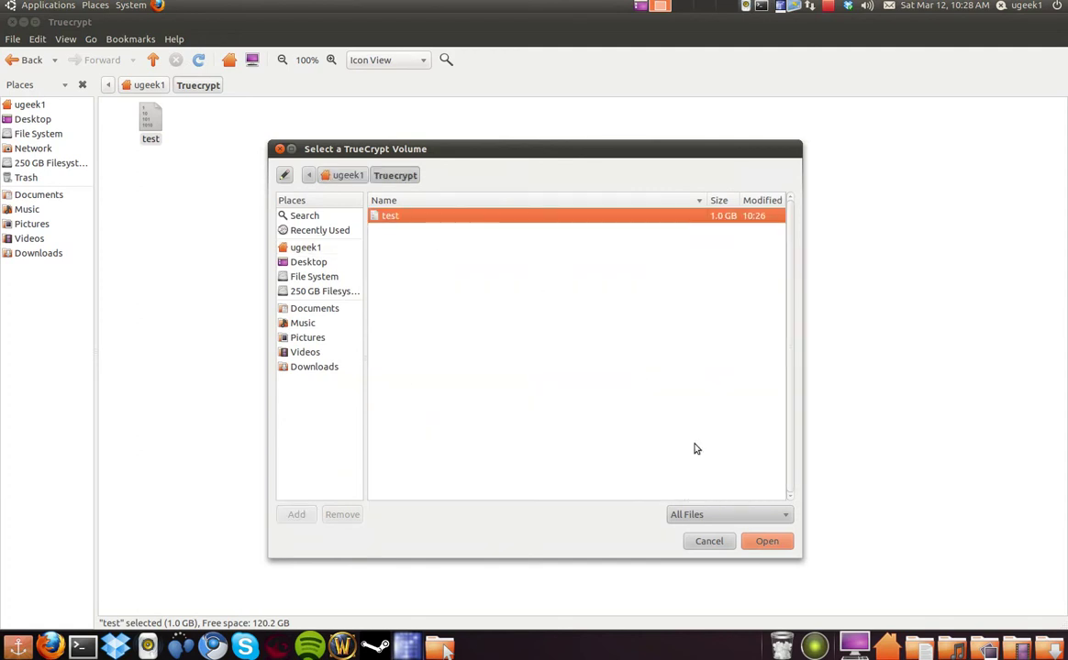
pyautogui.click(762, 542)
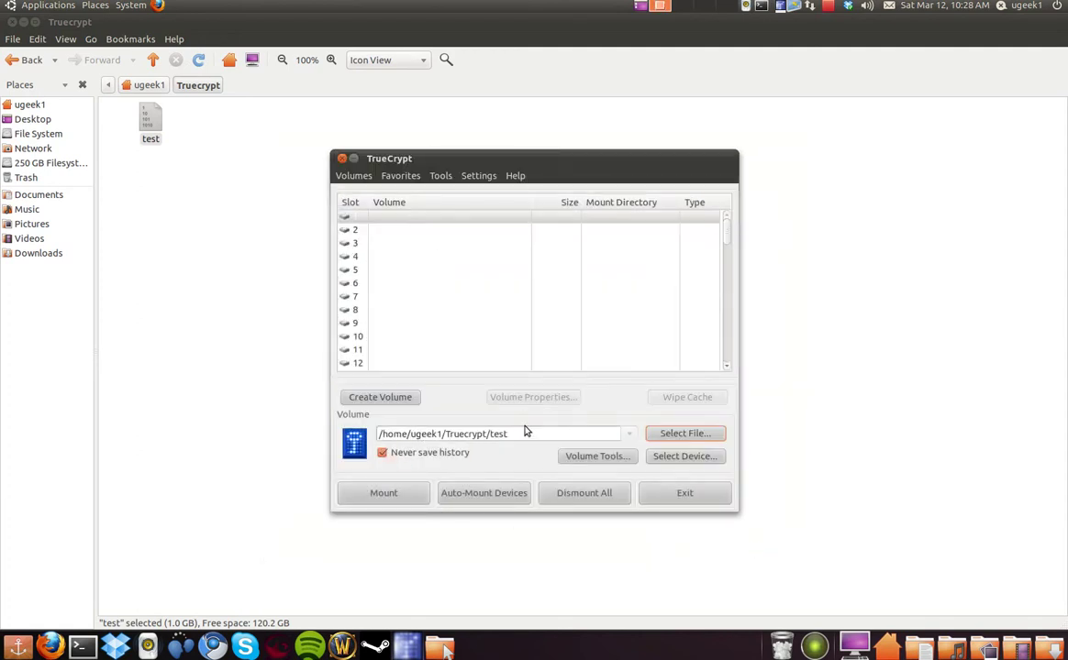
pyautogui.click(398, 494)
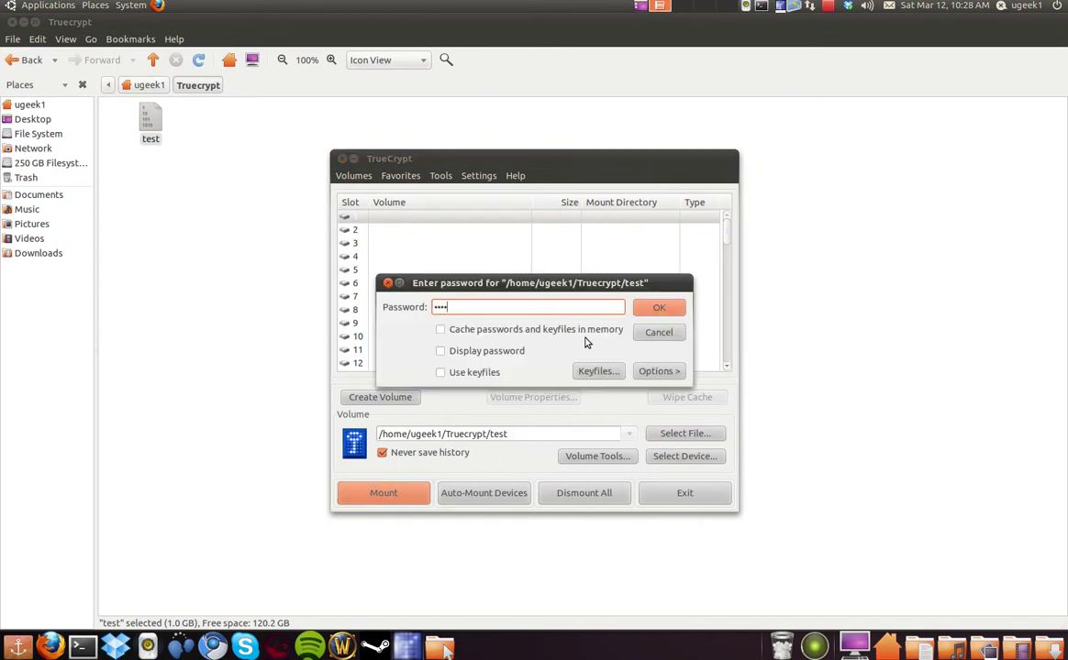
pyautogui.press('Return')
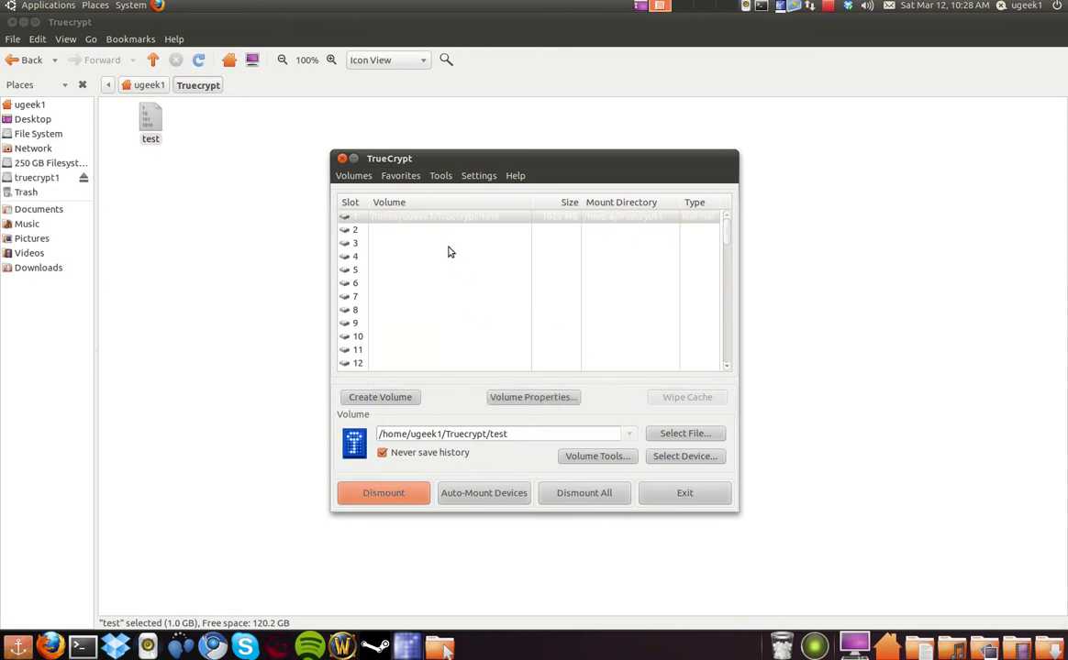
# - Open the slot 1 volume in Nautilus, showing the empty truecrypt1 drive with 1021.7 MB free
pyautogui.rightClick(470, 221)
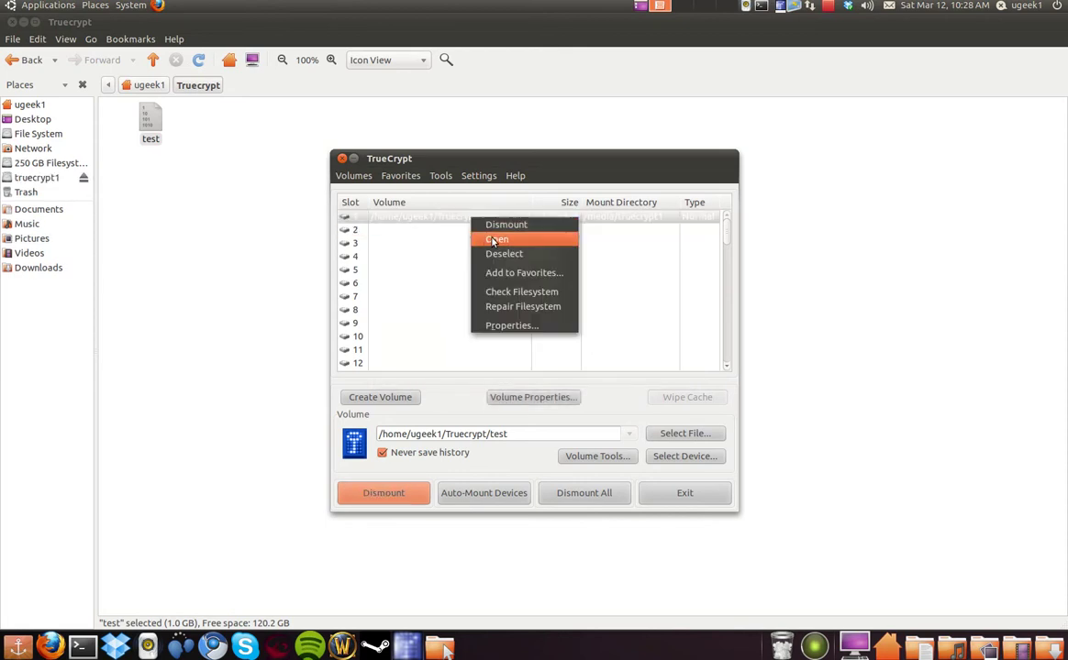
pyautogui.click(494, 241)
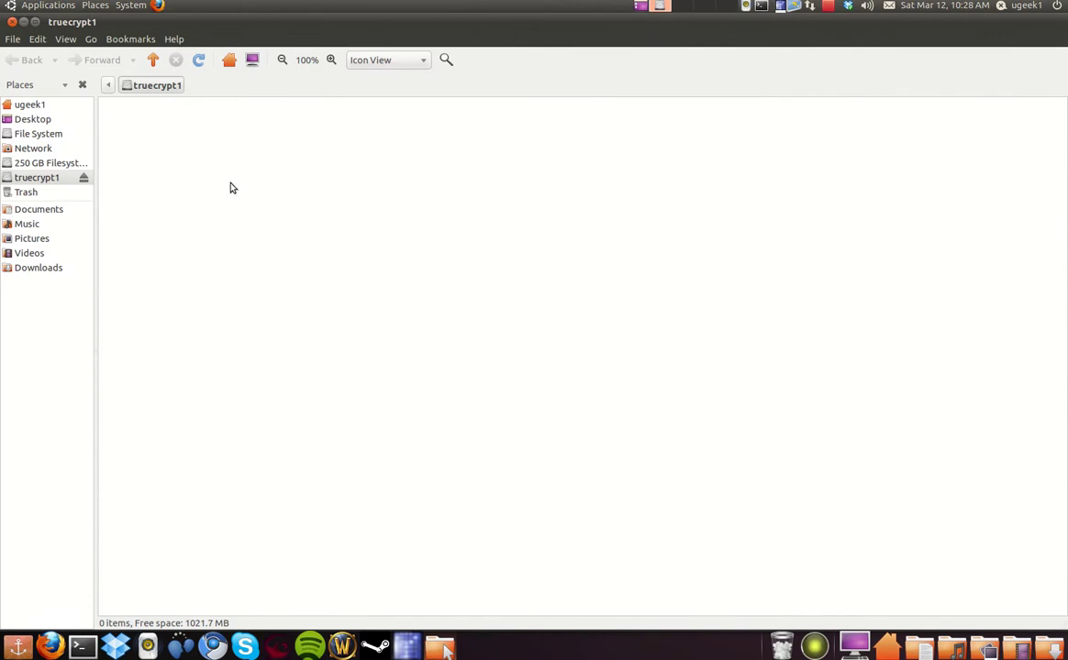
pyautogui.rightClick(231, 188)
pyautogui.click(520, 275)
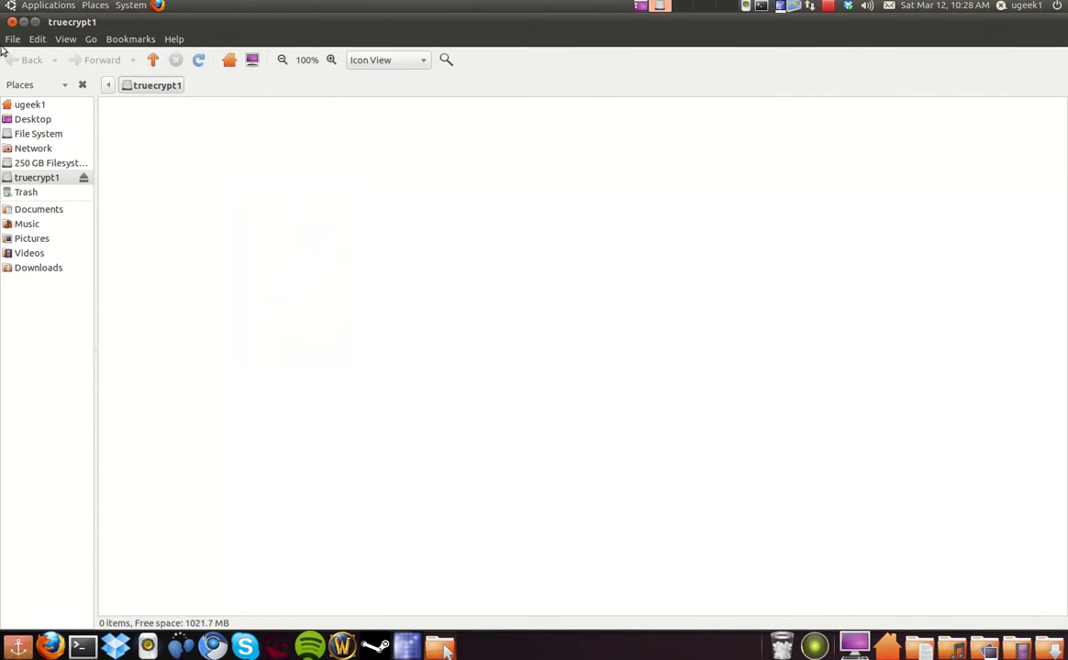